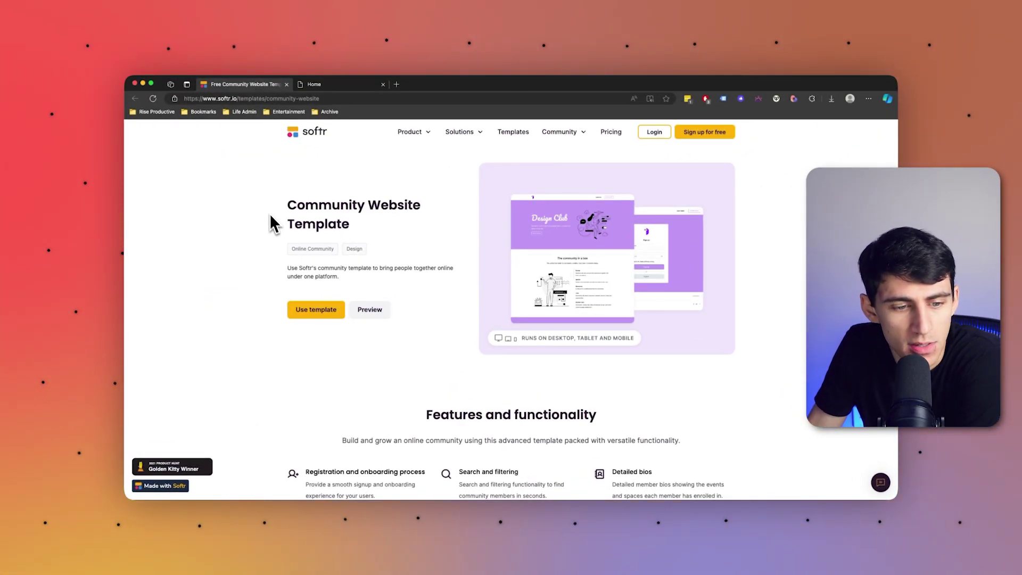
- Use the Community Website template and copy its base into My First Workspace through Airtable
scroll(351, 291, down, 3)
scroll(354, 293, down, 1)
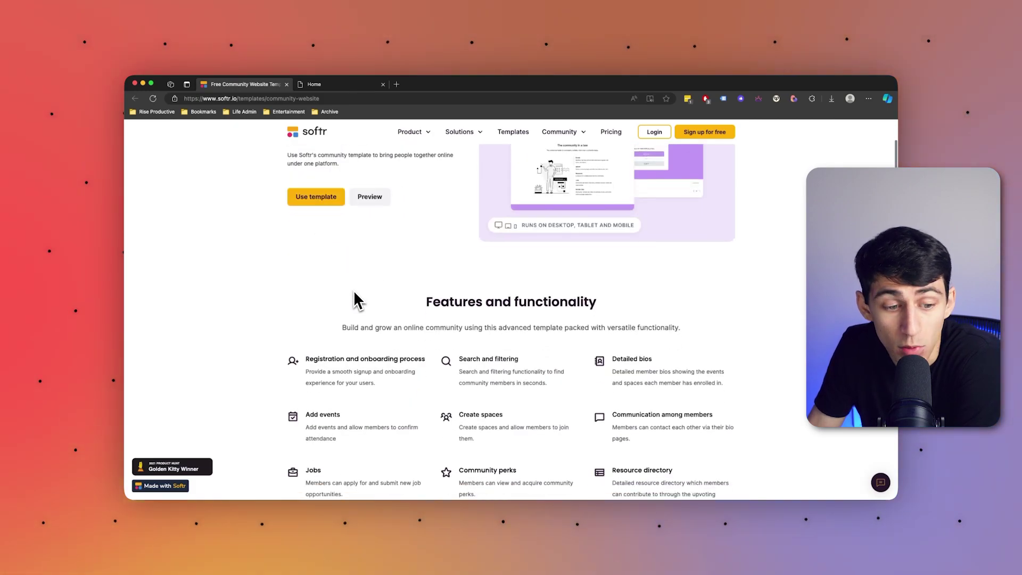
scroll(354, 290, down, 3)
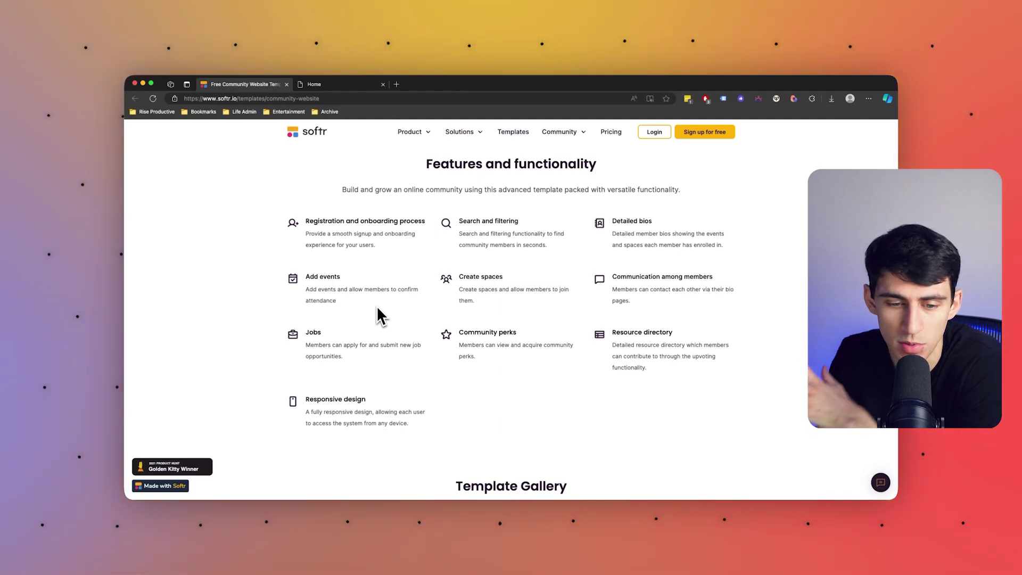
scroll(378, 303, up, 5)
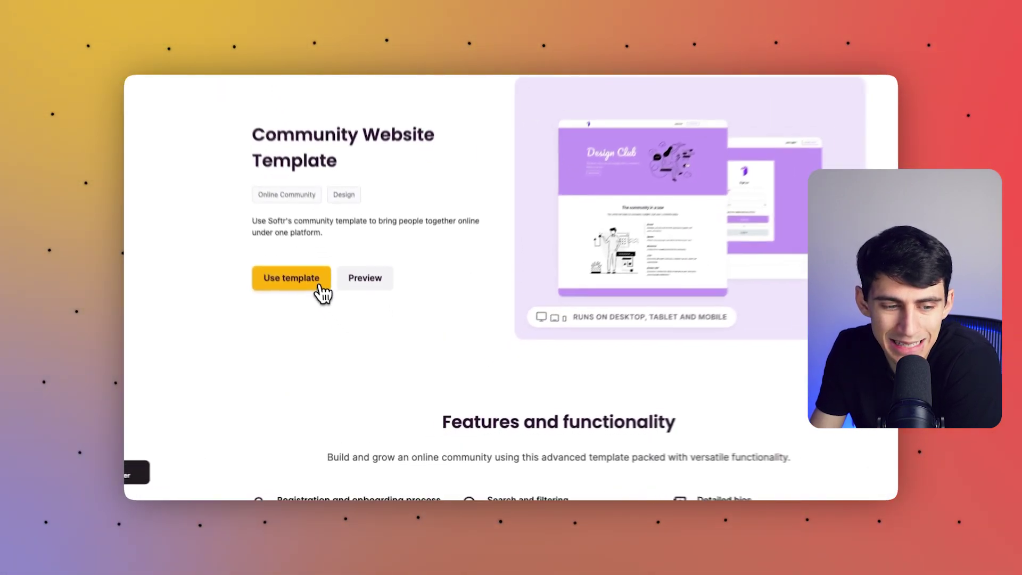
click(311, 269)
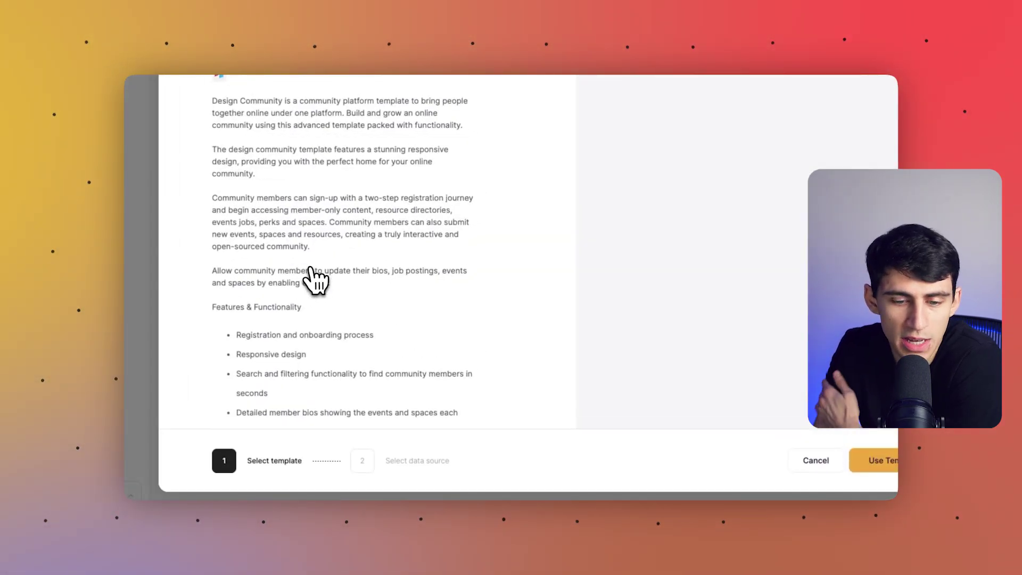
click(878, 460)
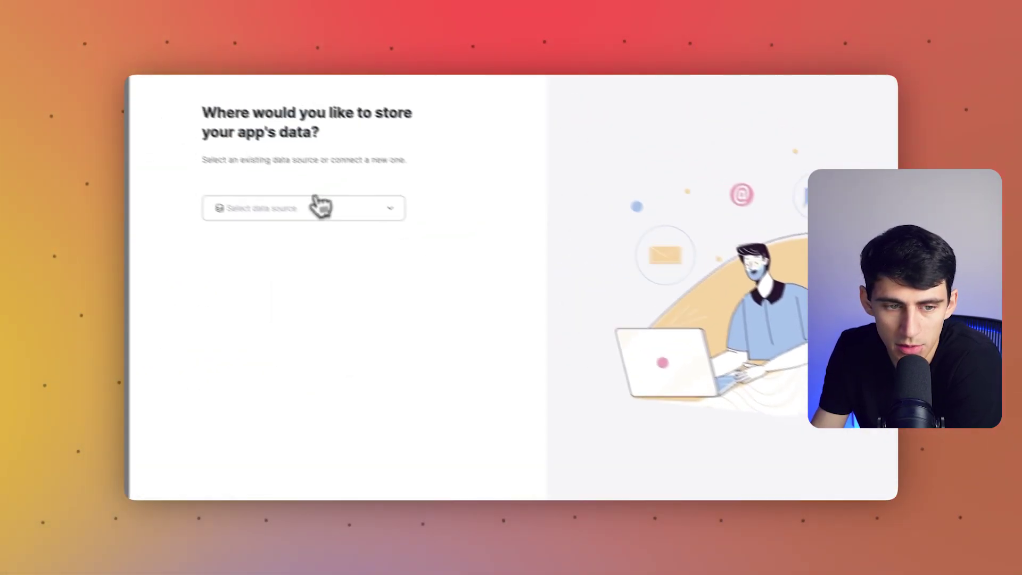
click(313, 202)
click(308, 282)
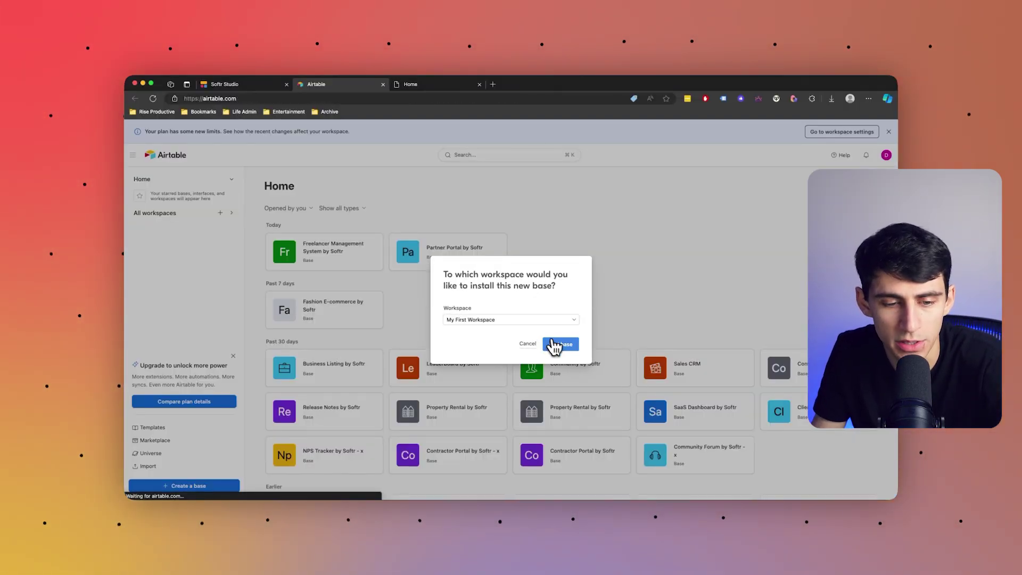
click(559, 343)
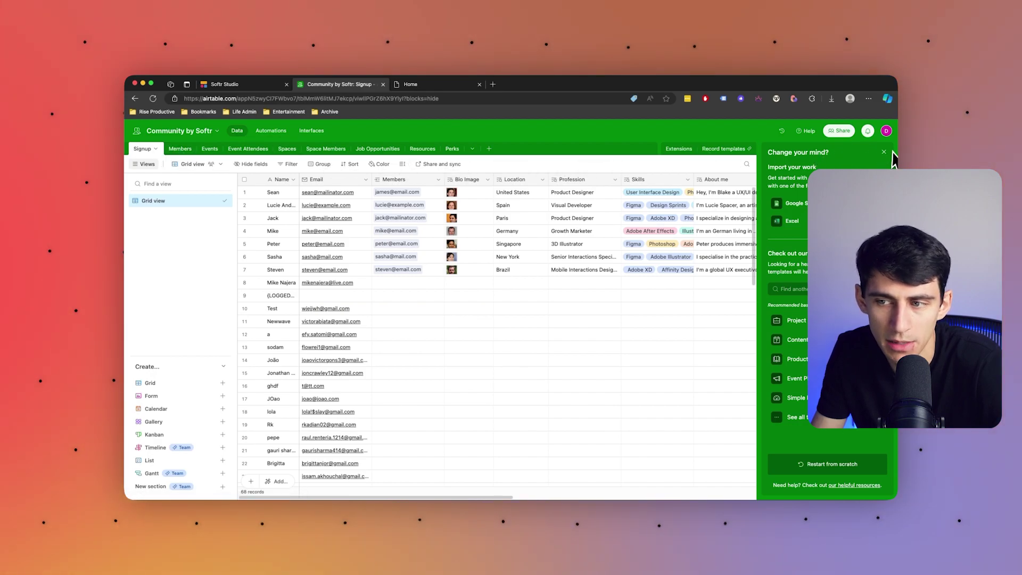
- Close the suggestions panel and inspect the Members table's Role column
click(883, 151)
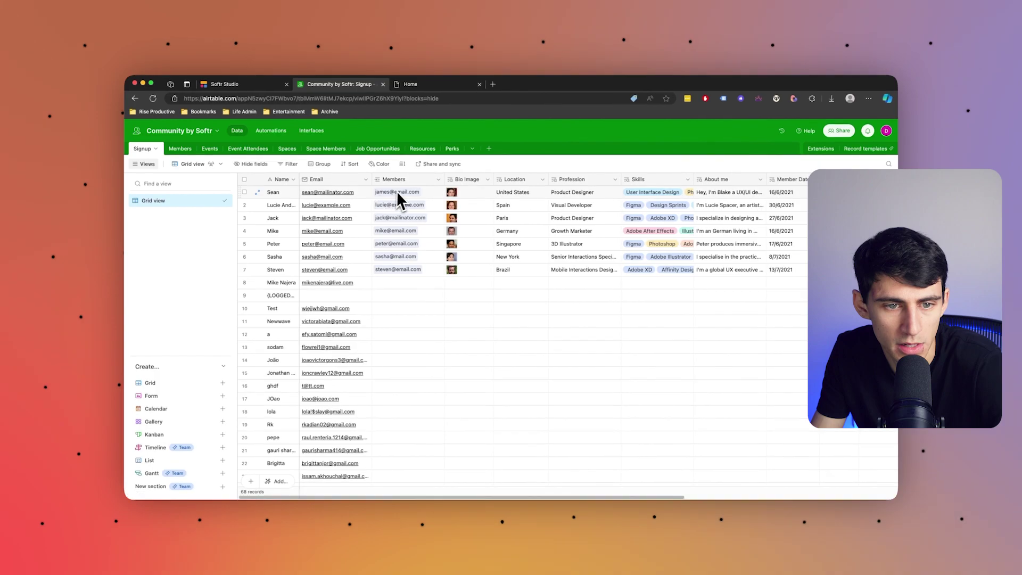
click(180, 149)
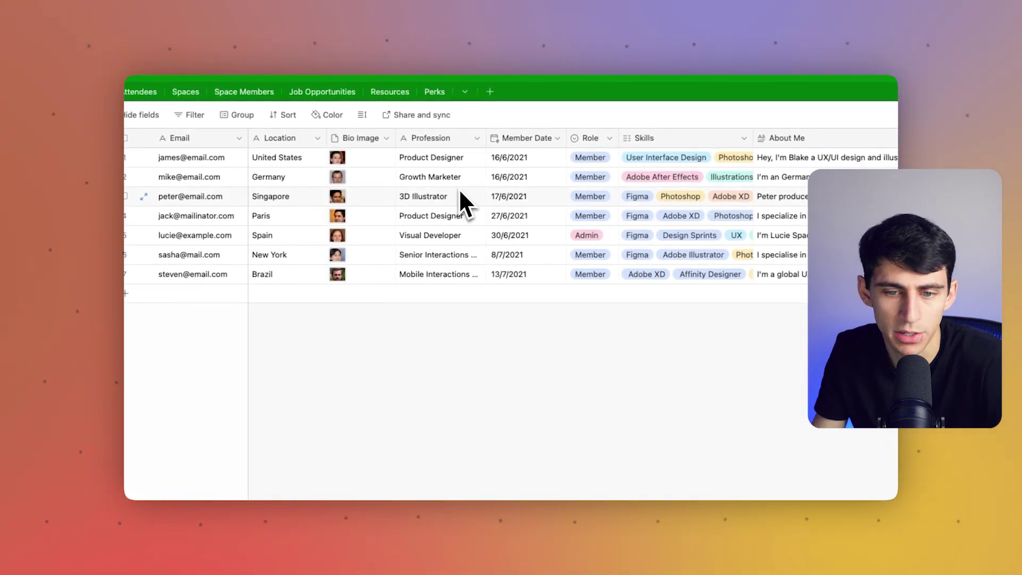
click(589, 274)
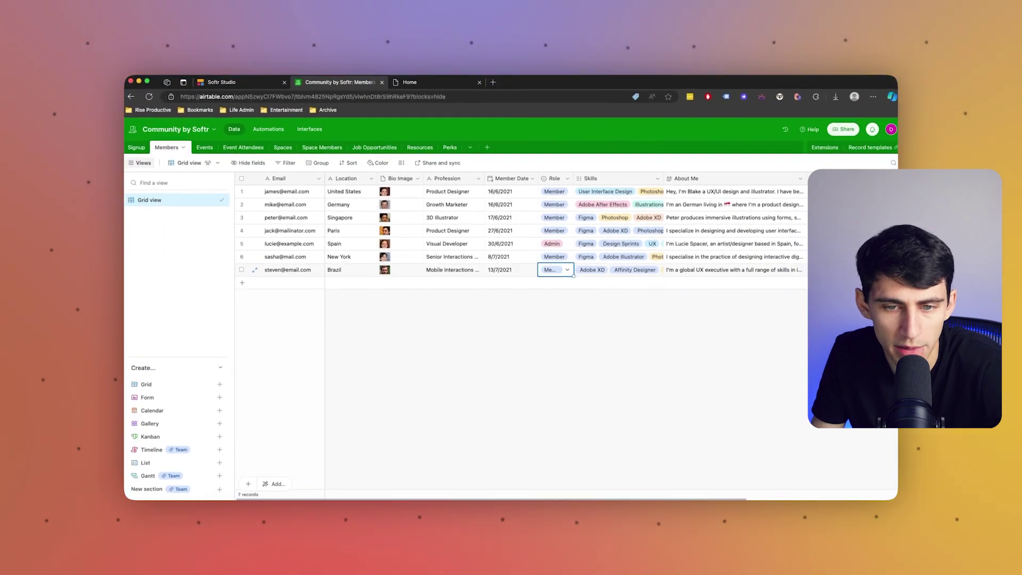
shift+click(552, 193)
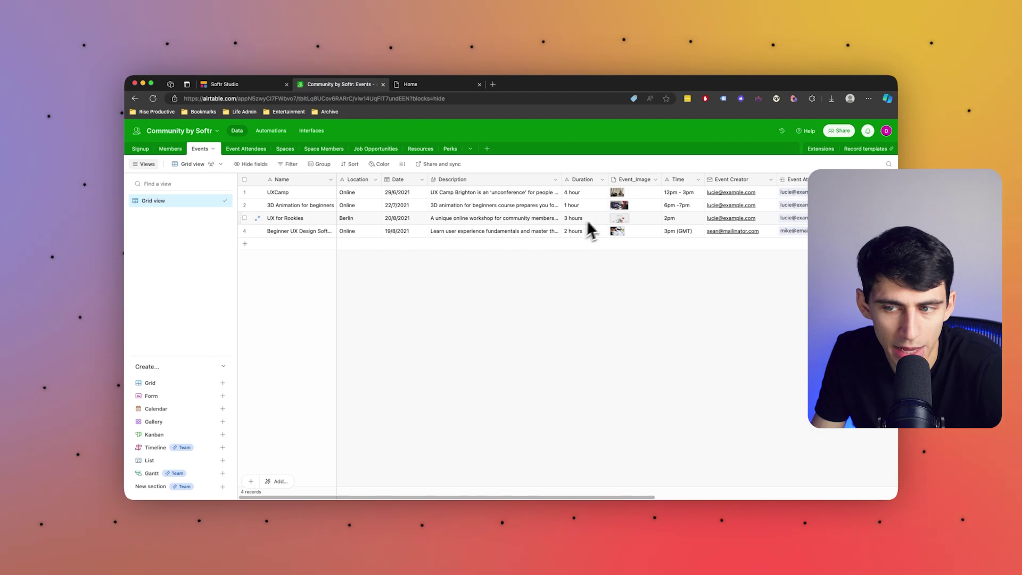
- Open a UXCamp attendee's linked record, then move to the Event Attendees table
click(782, 195)
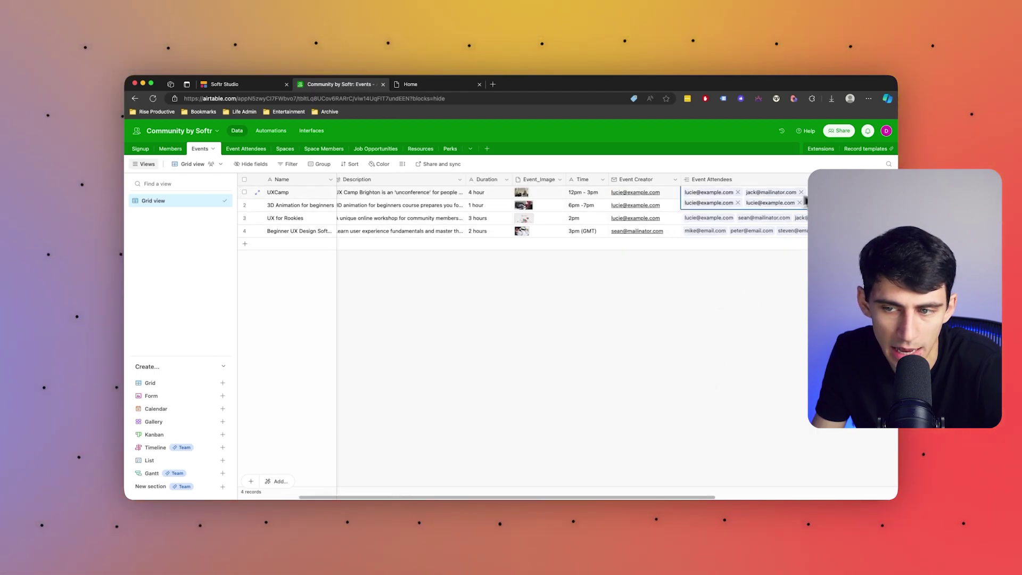
click(770, 202)
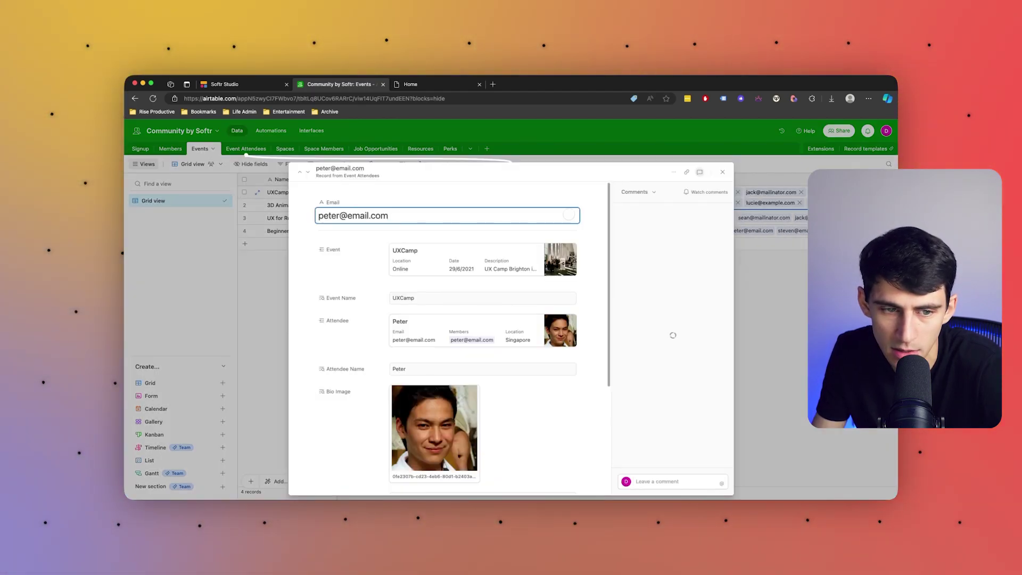
click(729, 181)
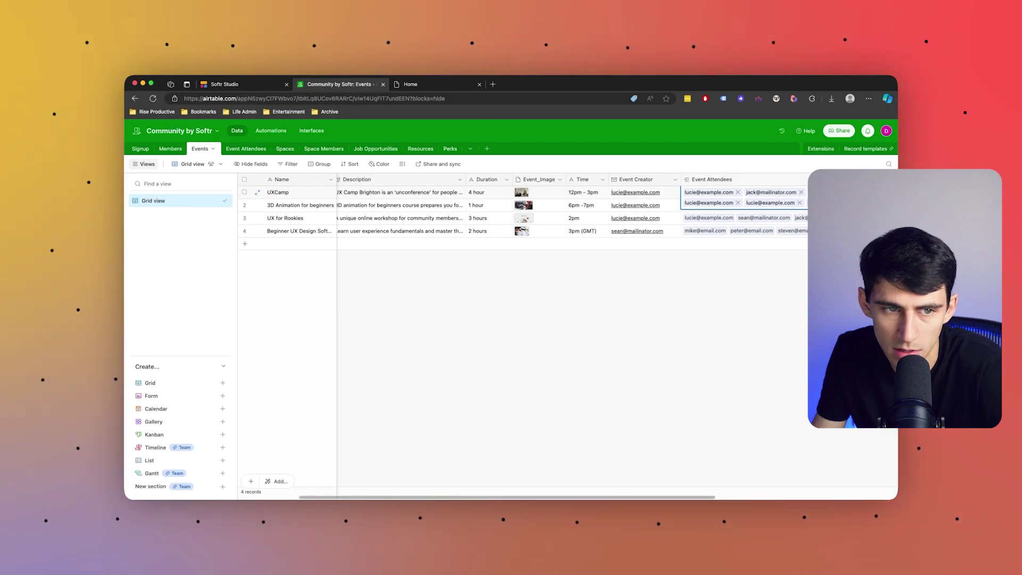
click(245, 149)
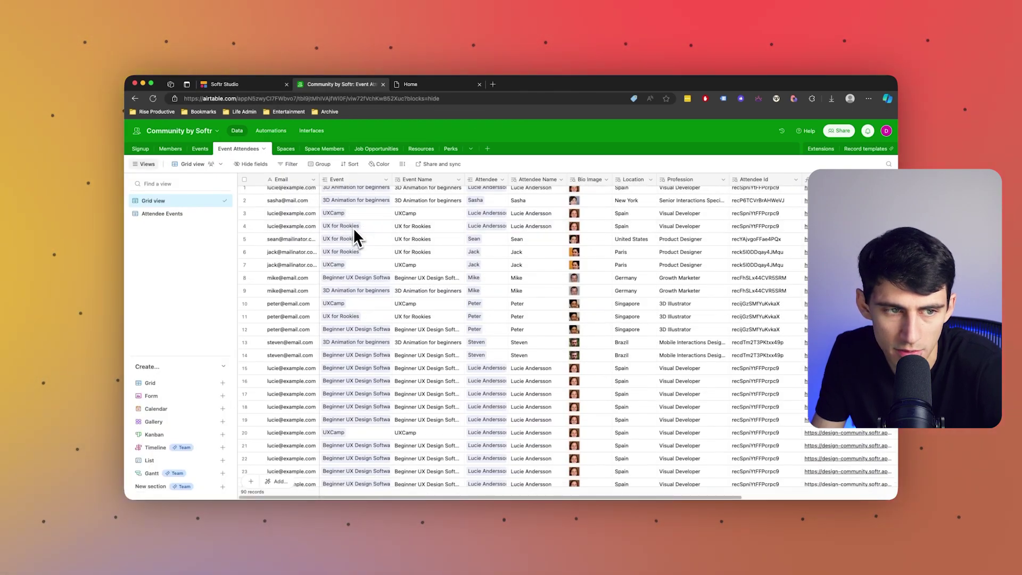
- Review the Spaces and Space Members tables
click(288, 151)
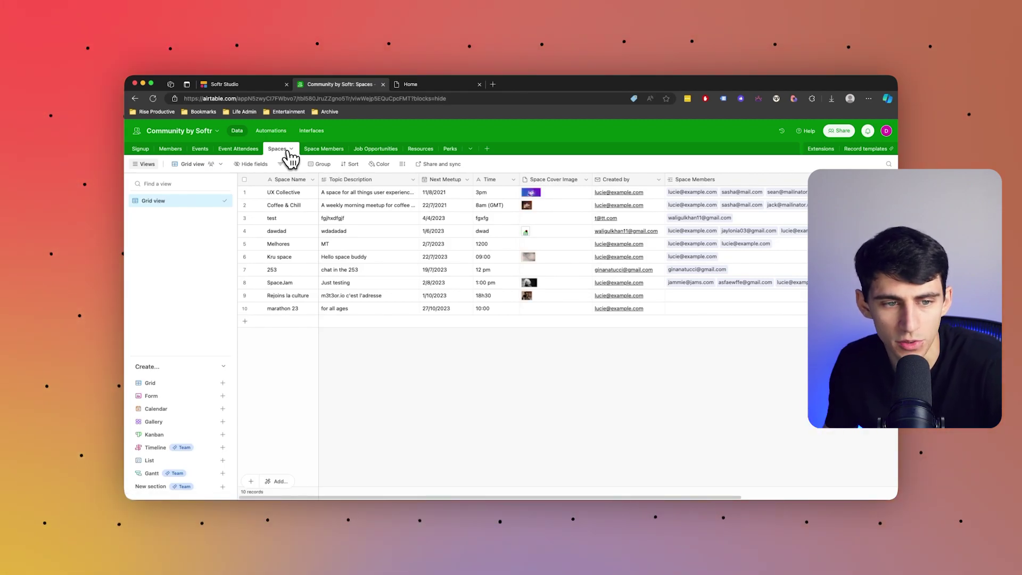
click(325, 149)
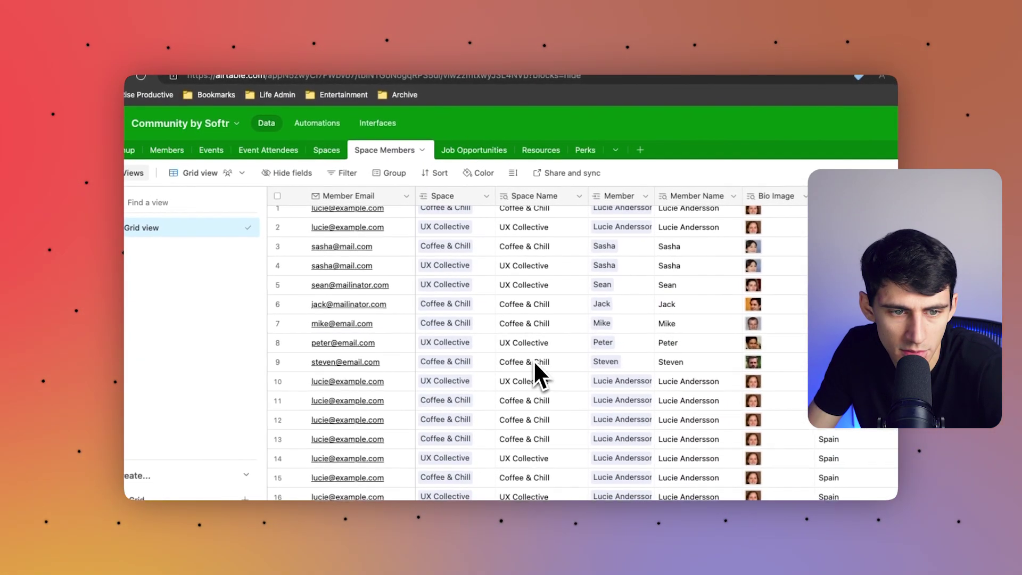
scroll(535, 361, up, 1)
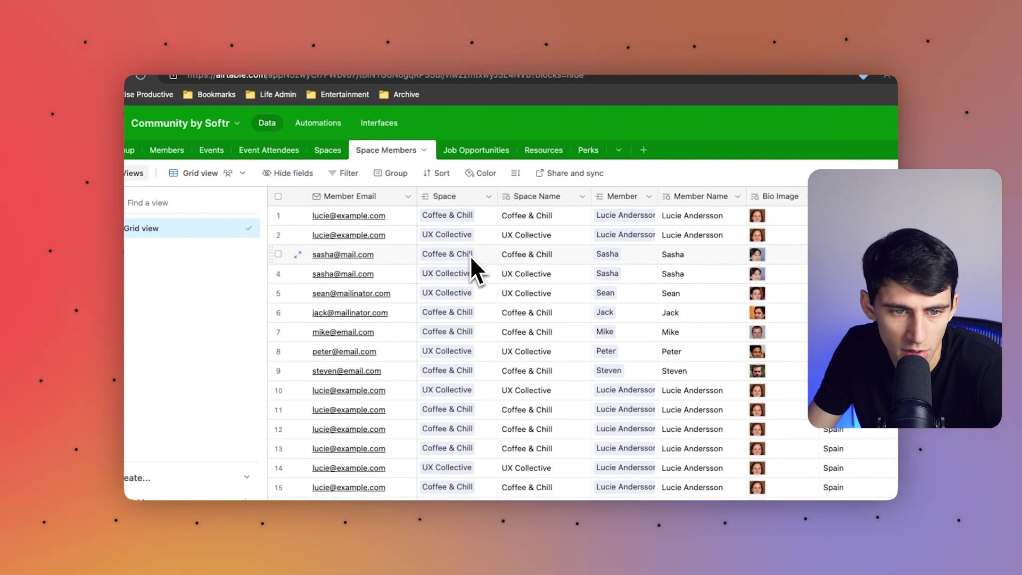
click(327, 150)
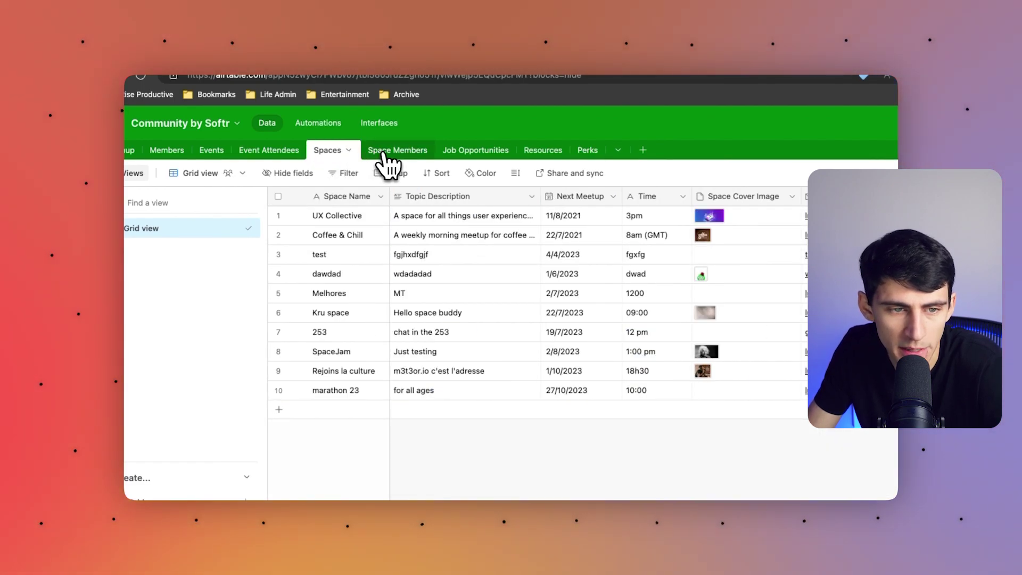
click(386, 151)
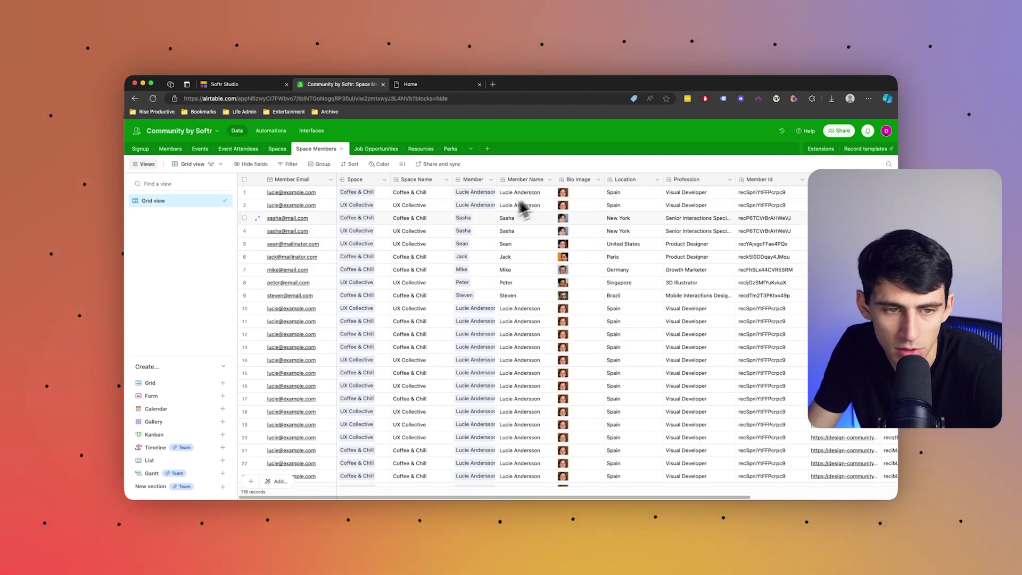
- Check the Head of innovation job and a resource's URL, ending on the Perks table
click(372, 150)
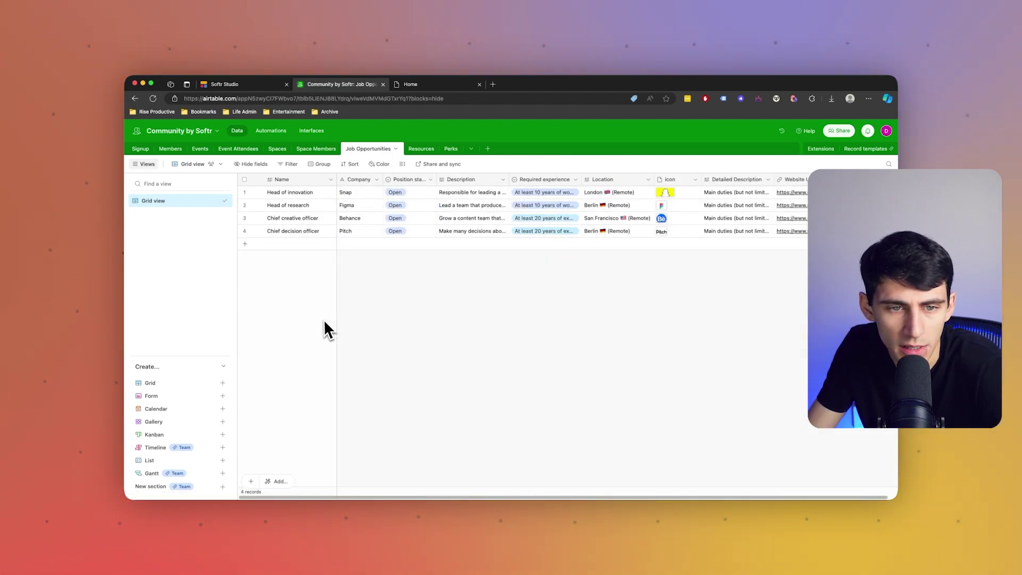
click(298, 192)
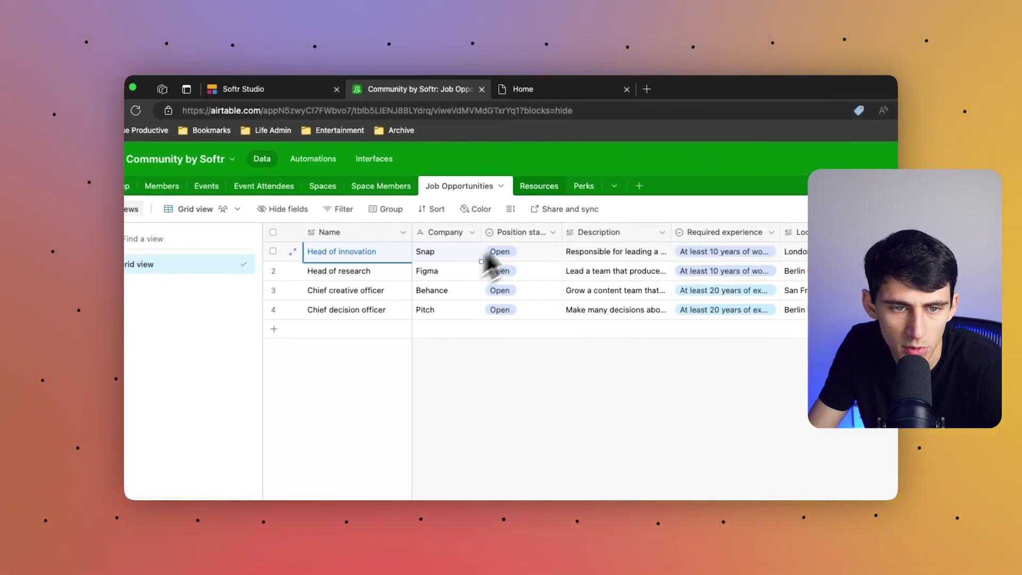
click(539, 185)
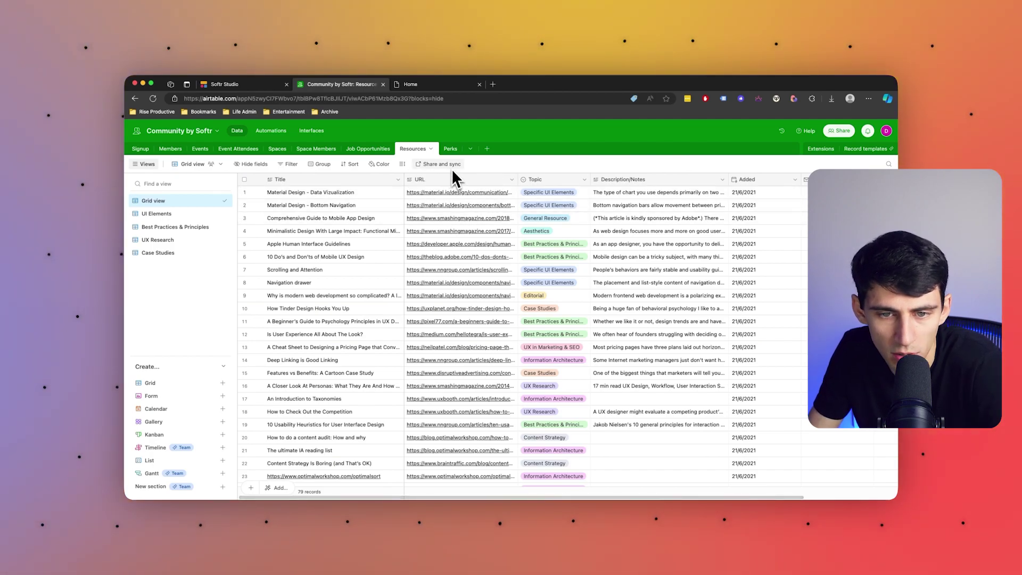
click(479, 192)
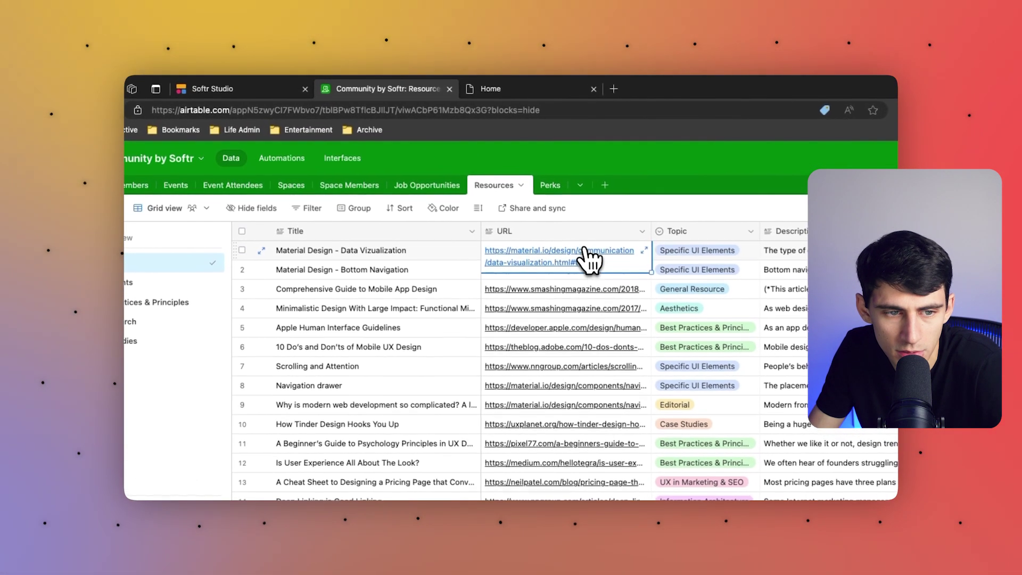
click(548, 186)
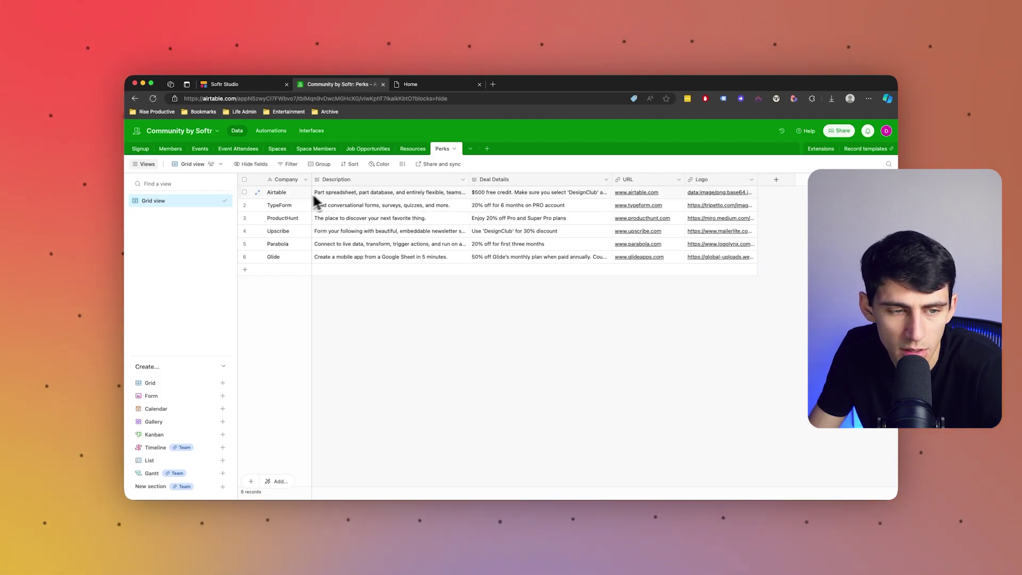
- Create the Design Club app from the copied base and open its live preview
click(208, 85)
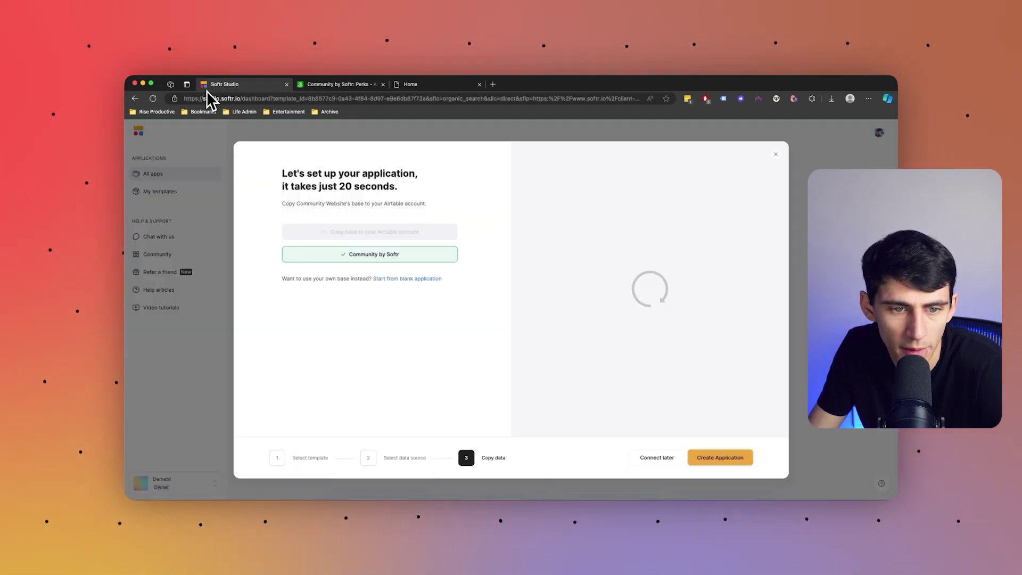
click(692, 450)
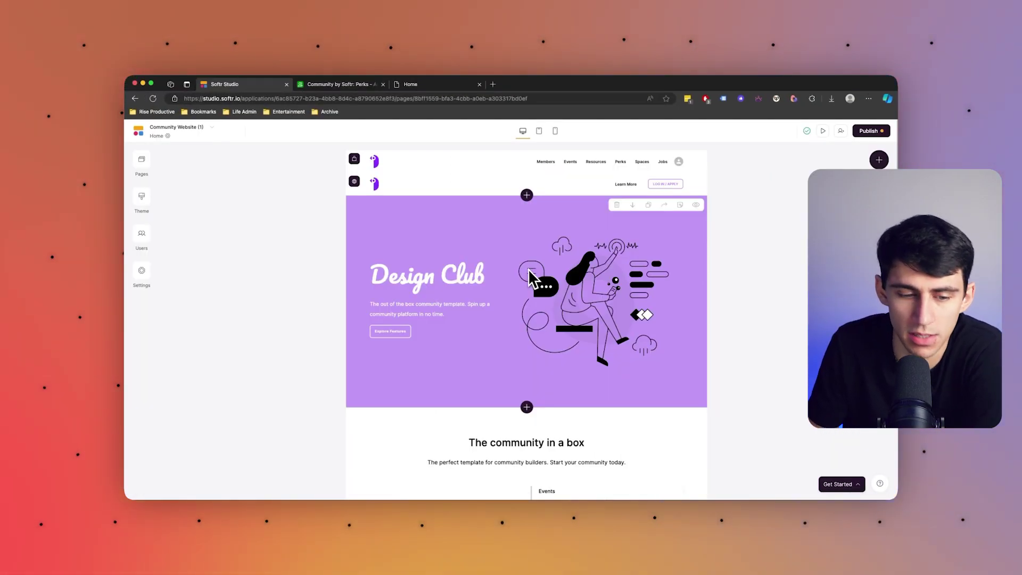
click(823, 131)
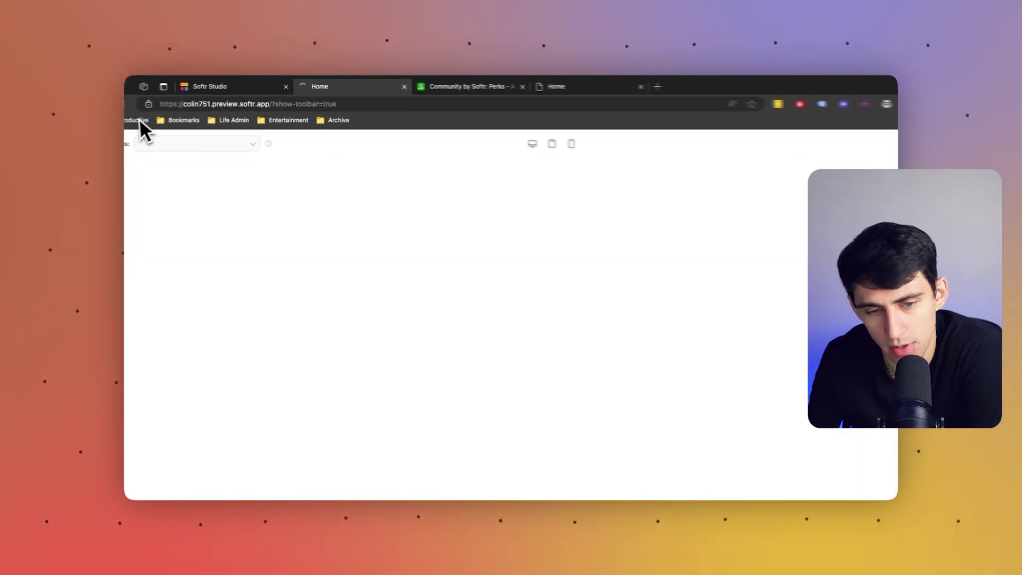
scroll(456, 290, down, 10)
scroll(469, 288, down, 2)
scroll(467, 287, up, 2)
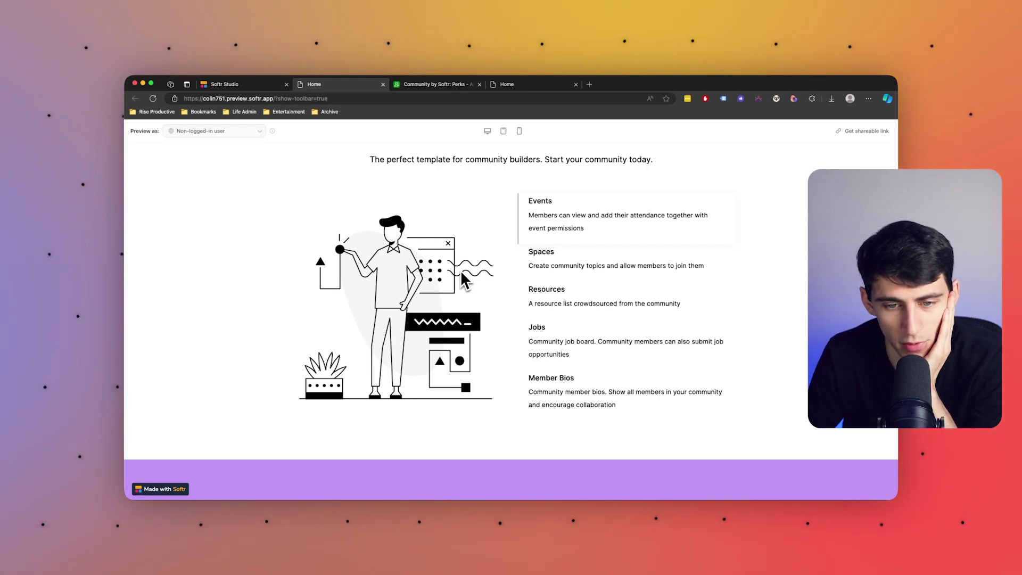
scroll(462, 279, up, 10)
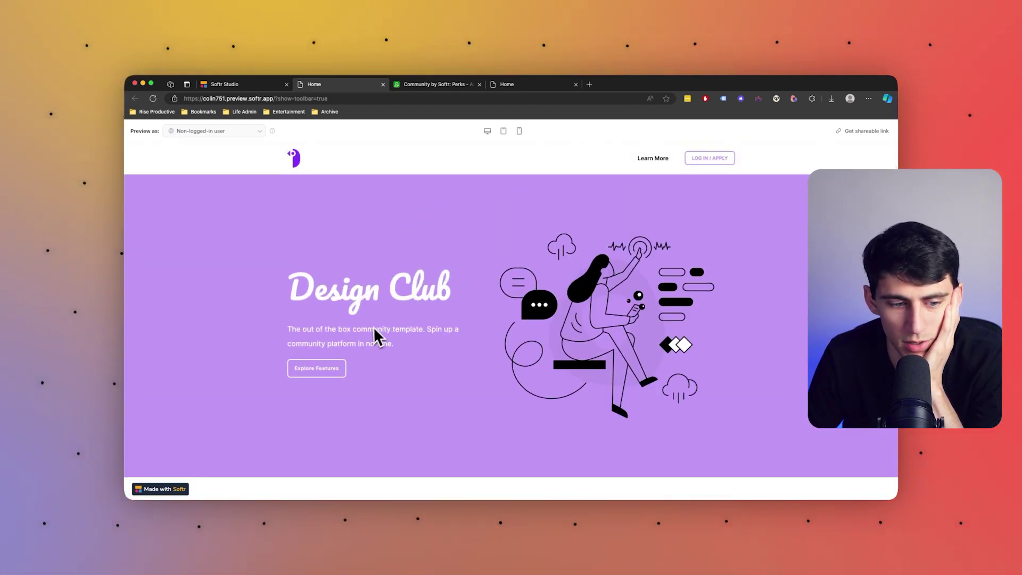
scroll(372, 335, down, 5)
scroll(330, 372, up, 3)
scroll(486, 337, down, 3)
scroll(538, 326, down, 5)
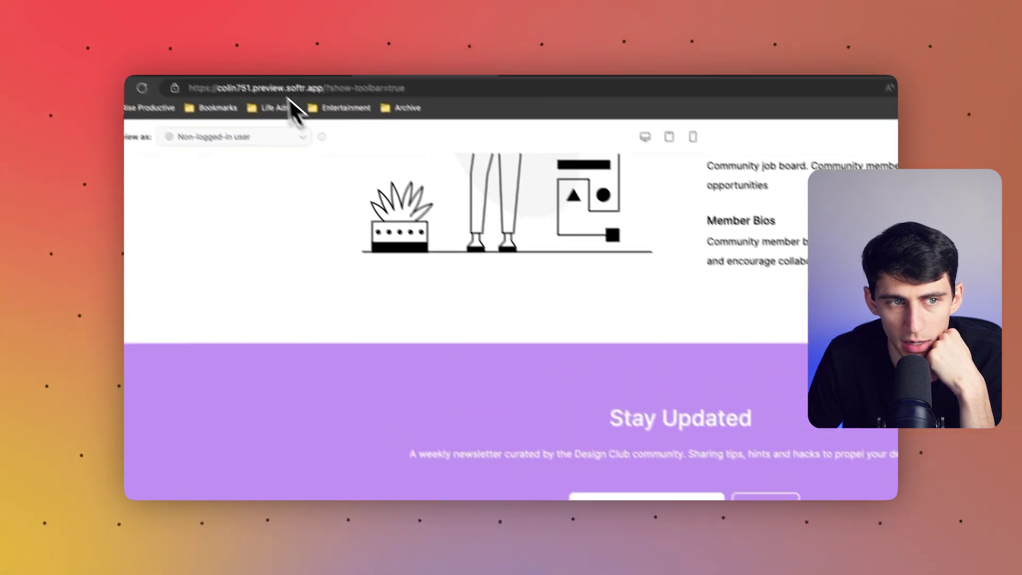
- Inspect the Stay Updated block's Forward to your email address and 'Thank you!' success message
click(246, 85)
scroll(458, 320, down, 10)
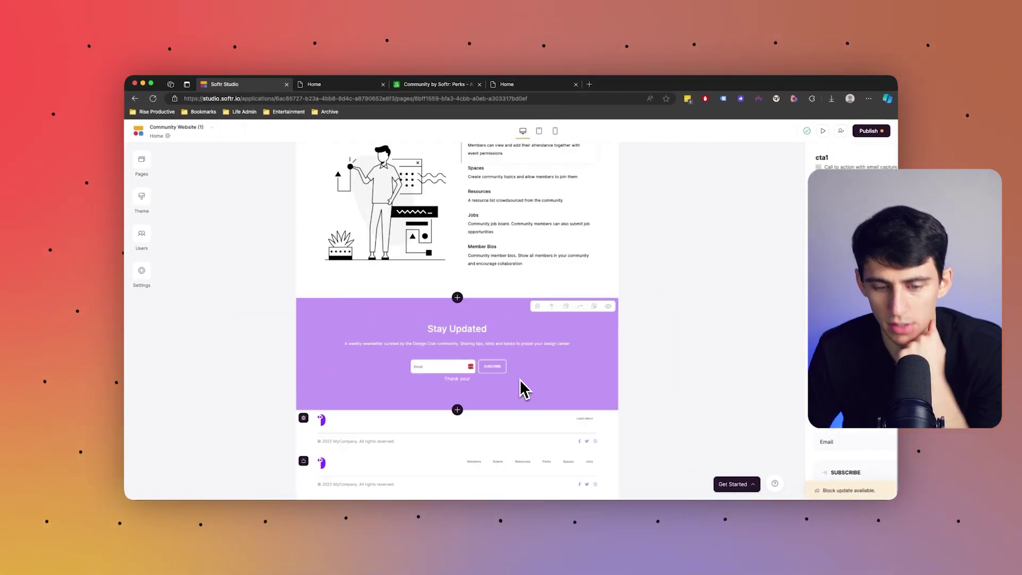
scroll(786, 394, down, 3)
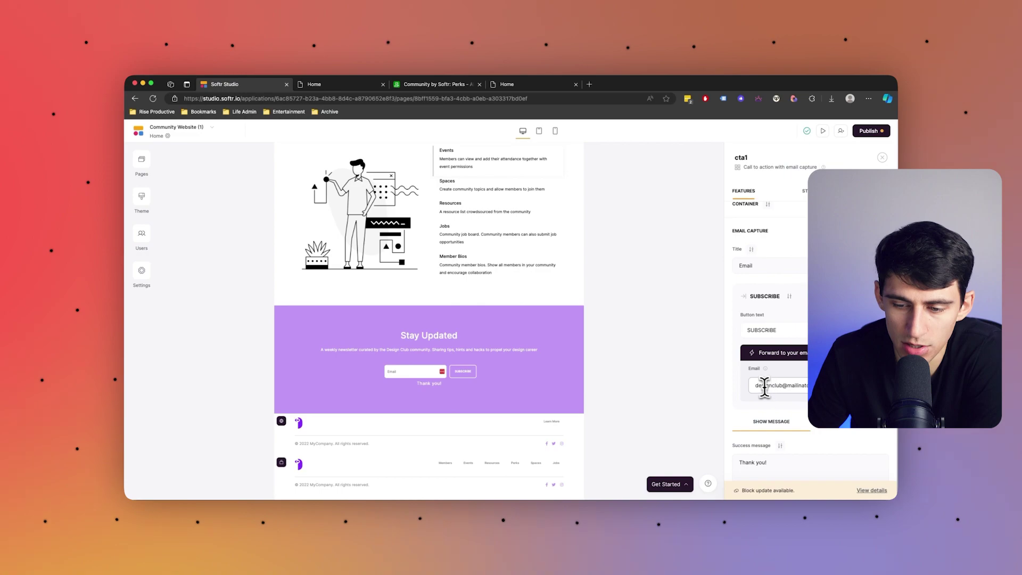
triple_click(764, 386)
click(762, 387)
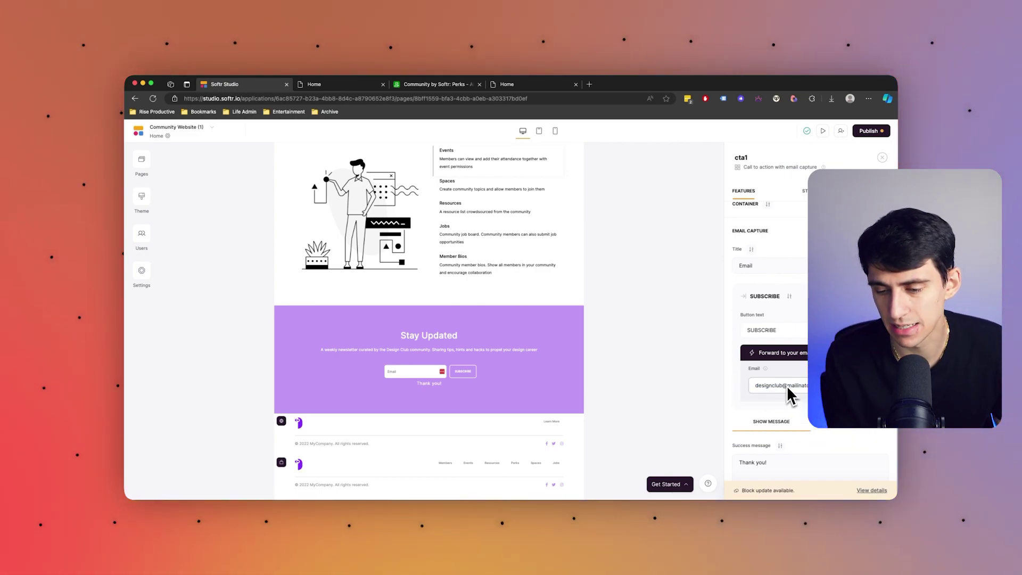
double_click(786, 354)
scroll(788, 357, down, 2)
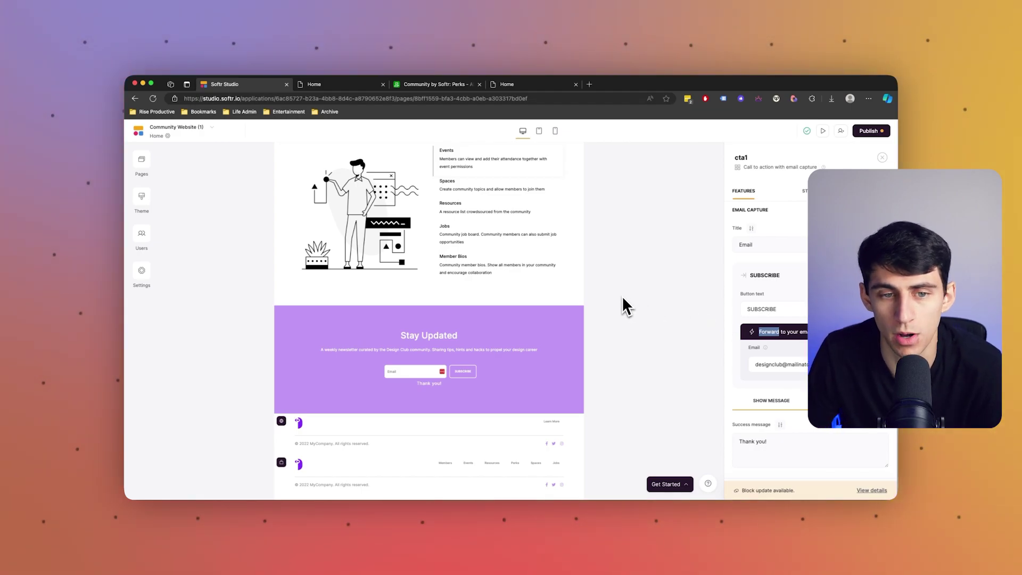
- Return to the site preview and open the LOG IN / APPLY sign-in page
key(super+2)
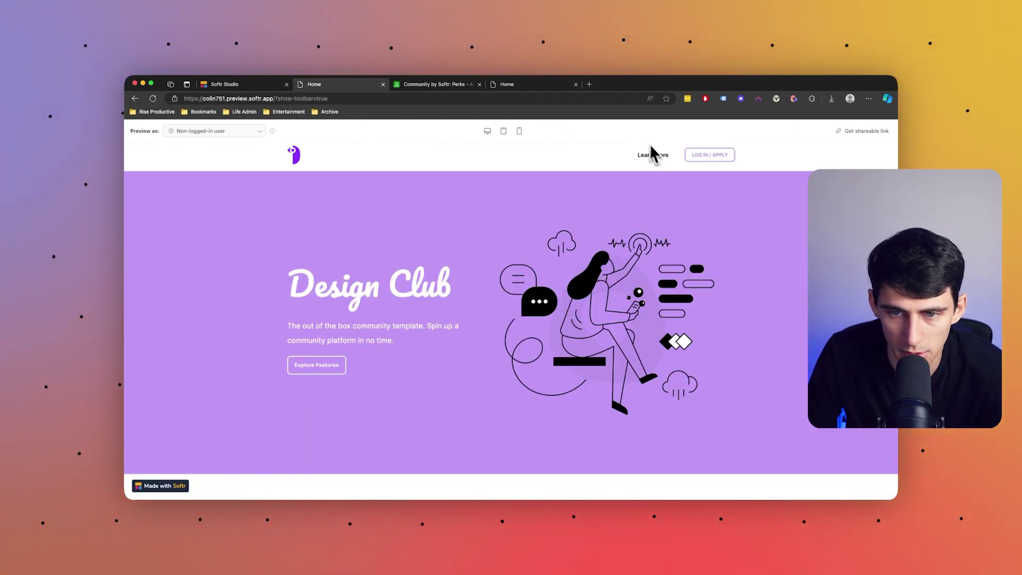
click(653, 154)
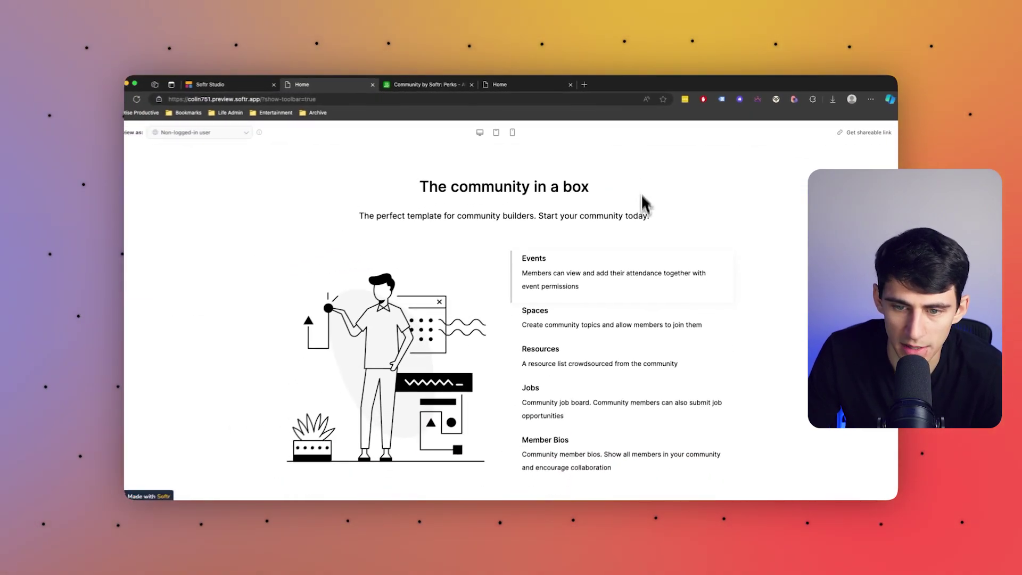
scroll(622, 250, down, 5)
scroll(516, 353, up, 15)
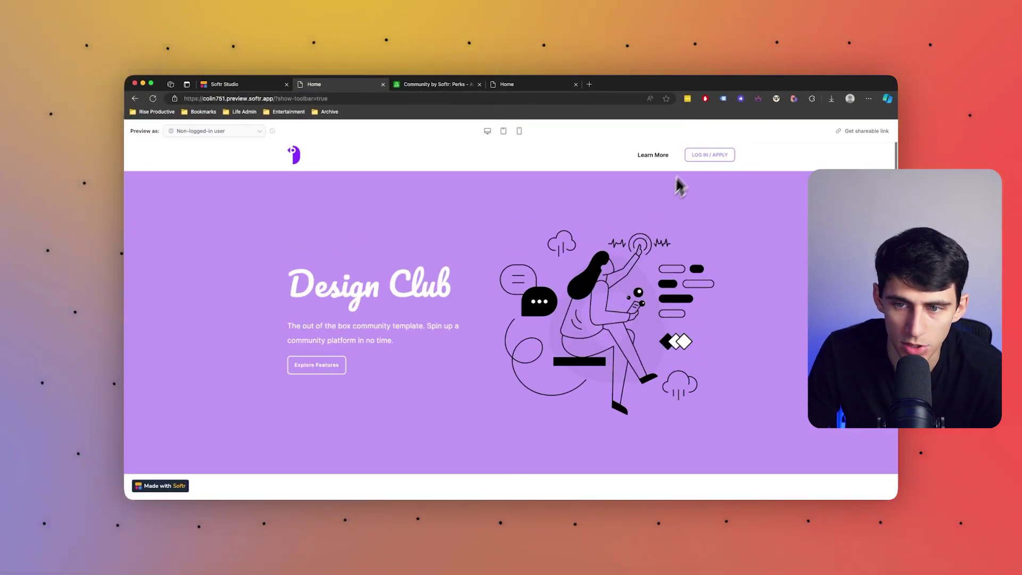
click(704, 154)
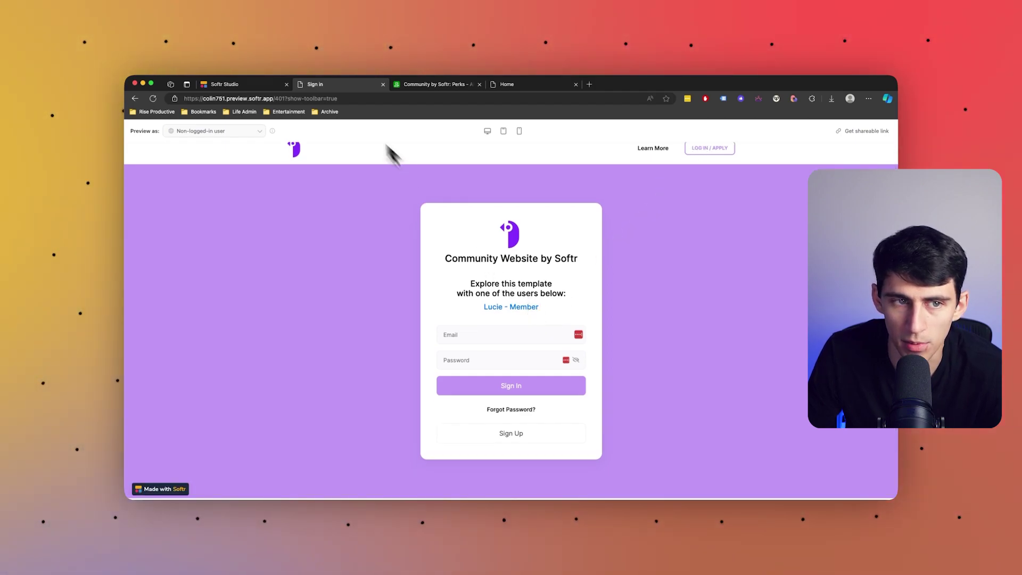
click(258, 90)
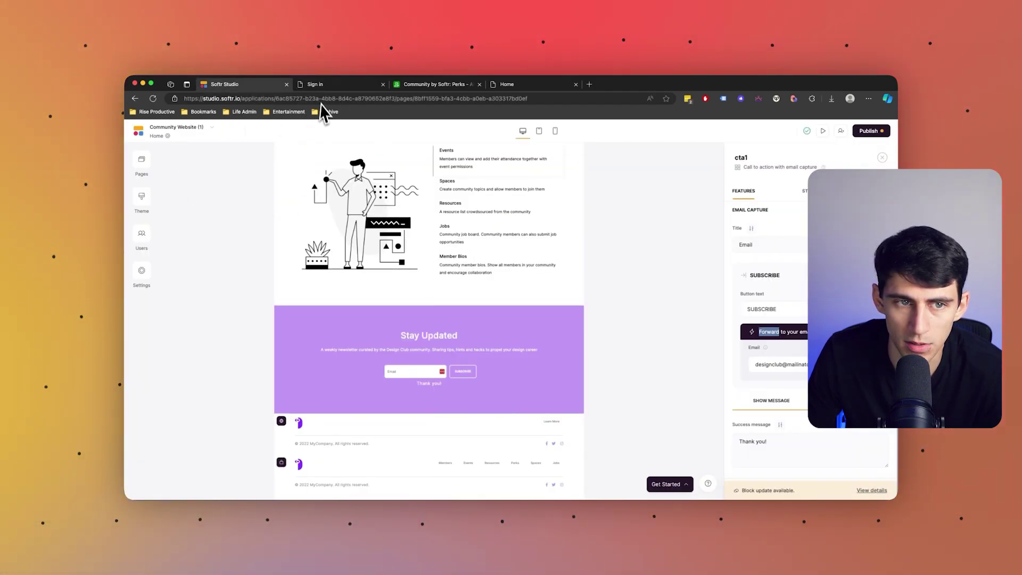
key(ctrl+Tab)
- Preview the site as a searched-for member and open the Members page
click(214, 130)
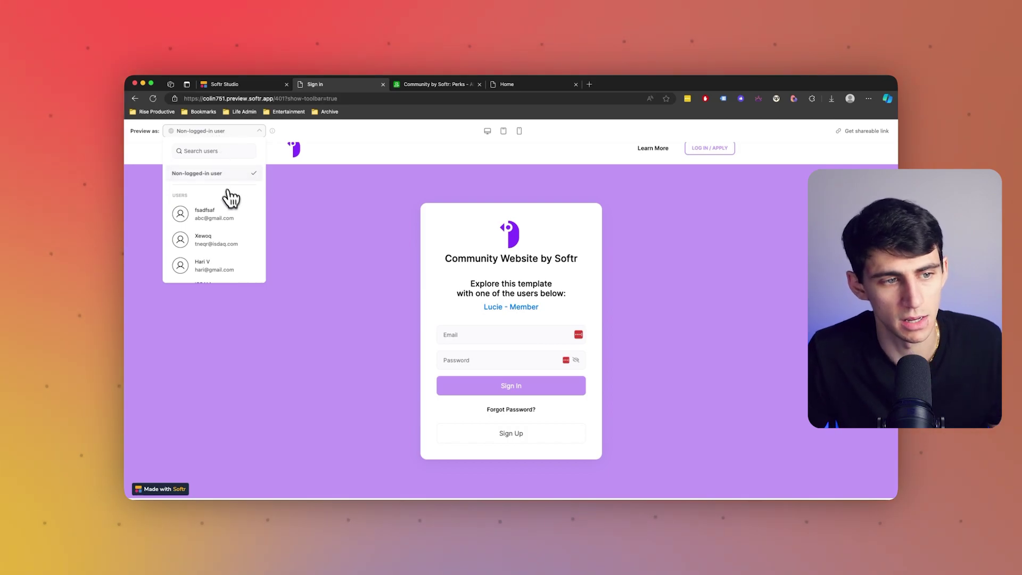
text(lucie)
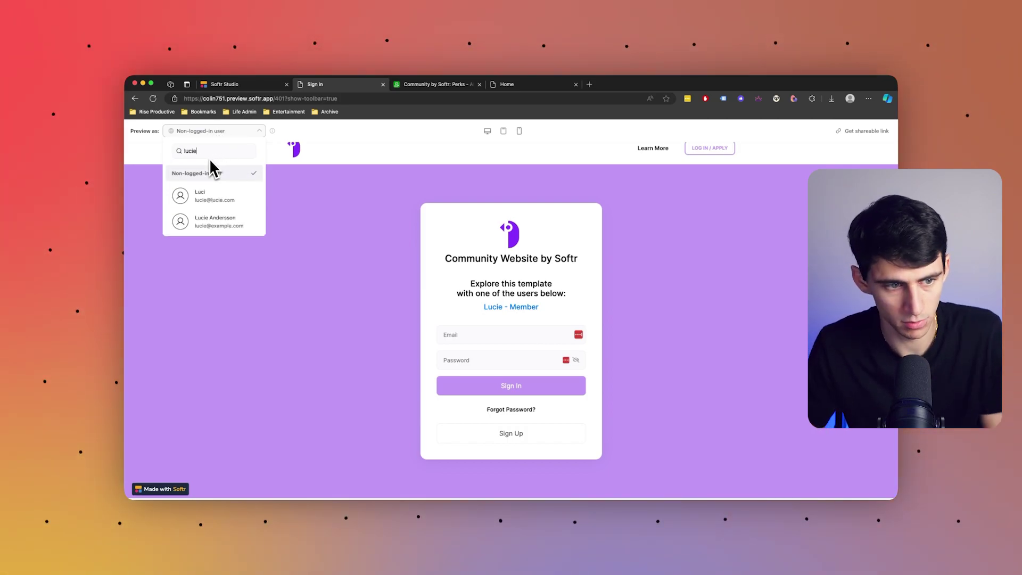
click(215, 220)
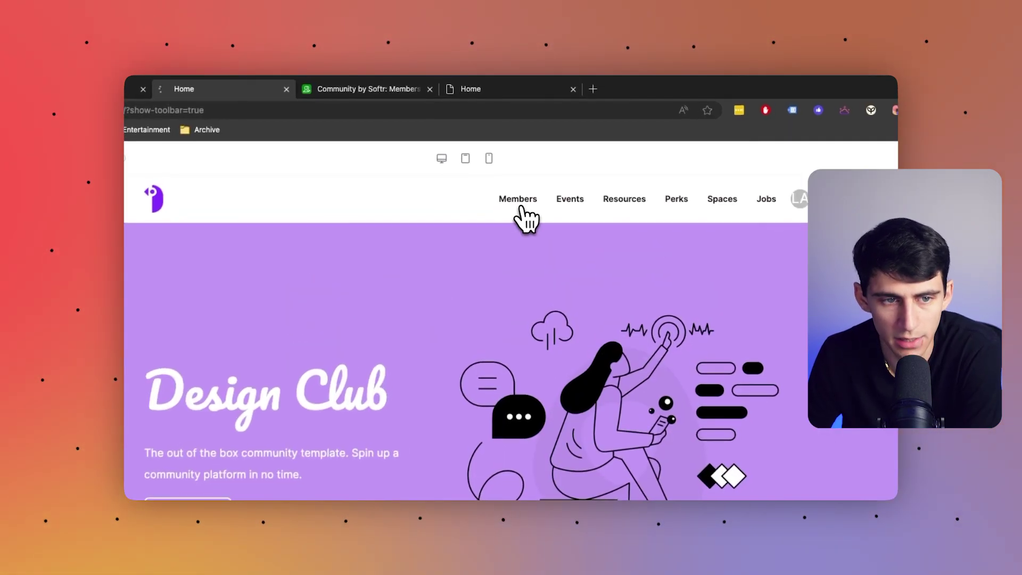
click(521, 209)
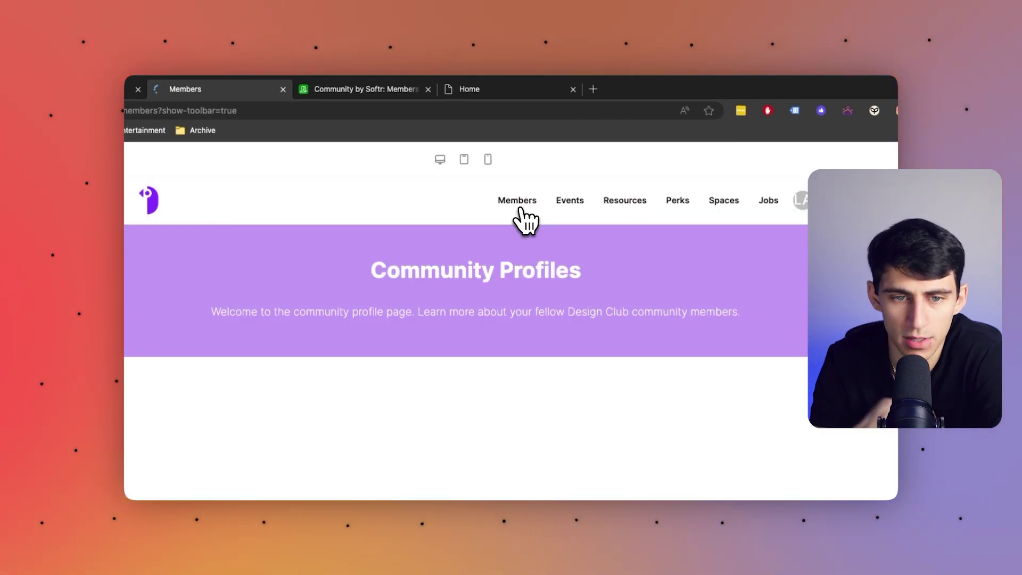
- Filter the member directory by the UX skill and open the remaining member's profile
scroll(637, 201, down, 5)
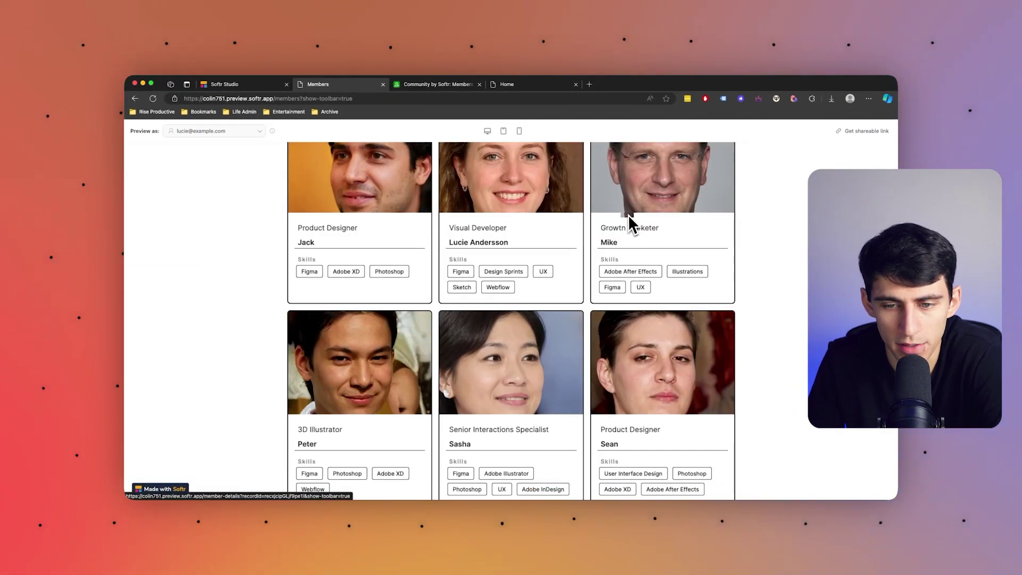
scroll(622, 224, down, 5)
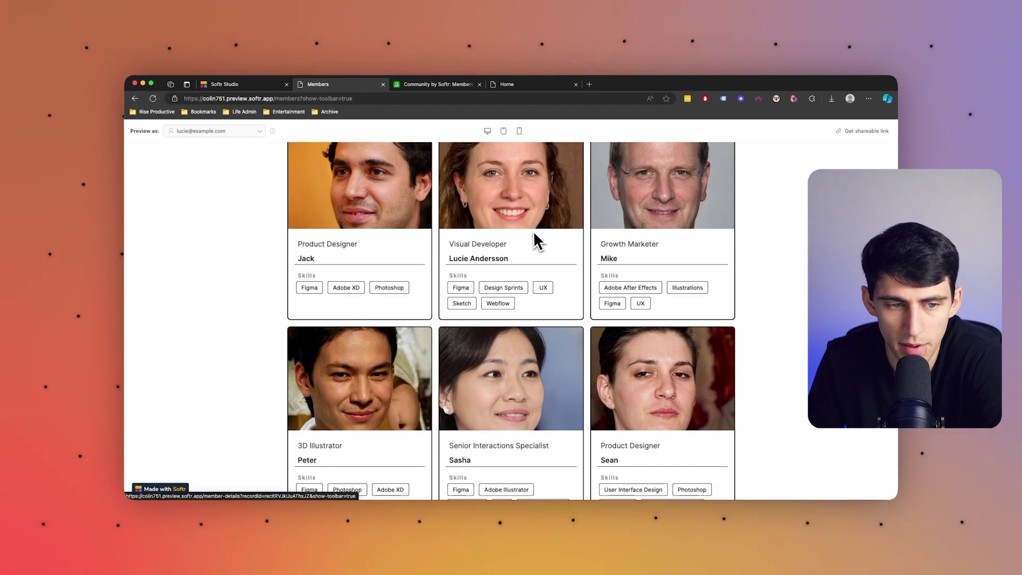
scroll(390, 237, down, 6)
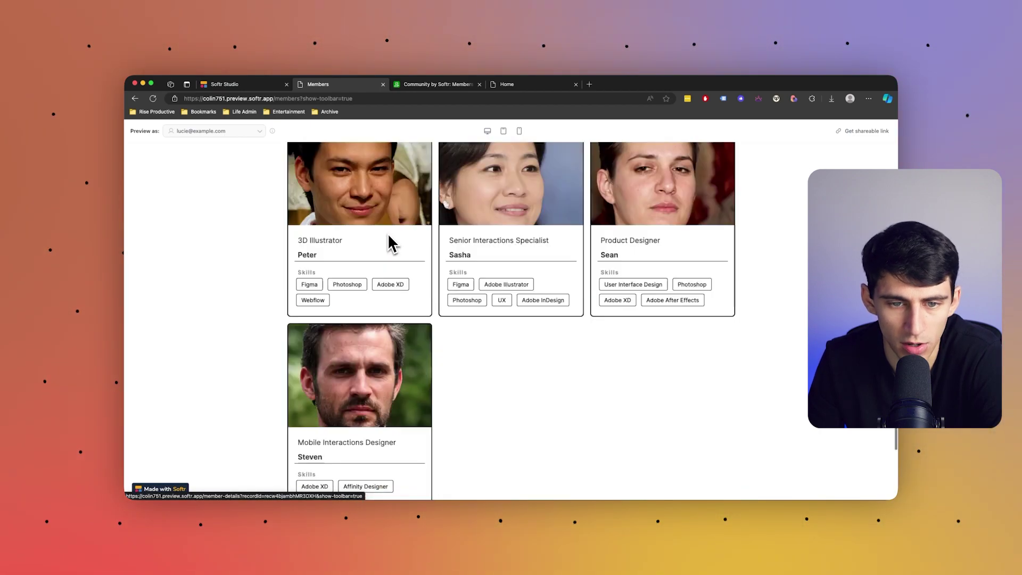
scroll(398, 263, up, 10)
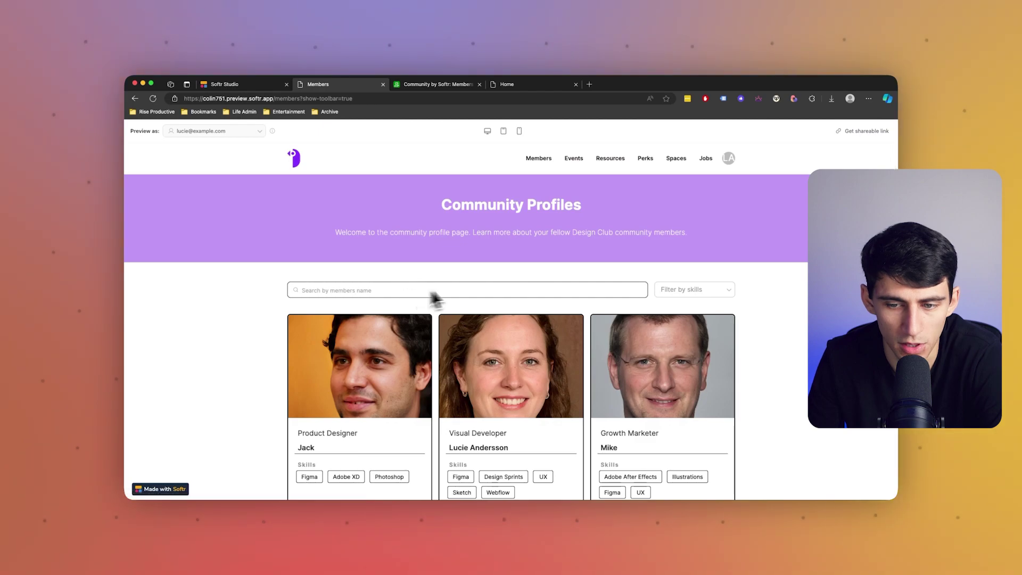
click(692, 290)
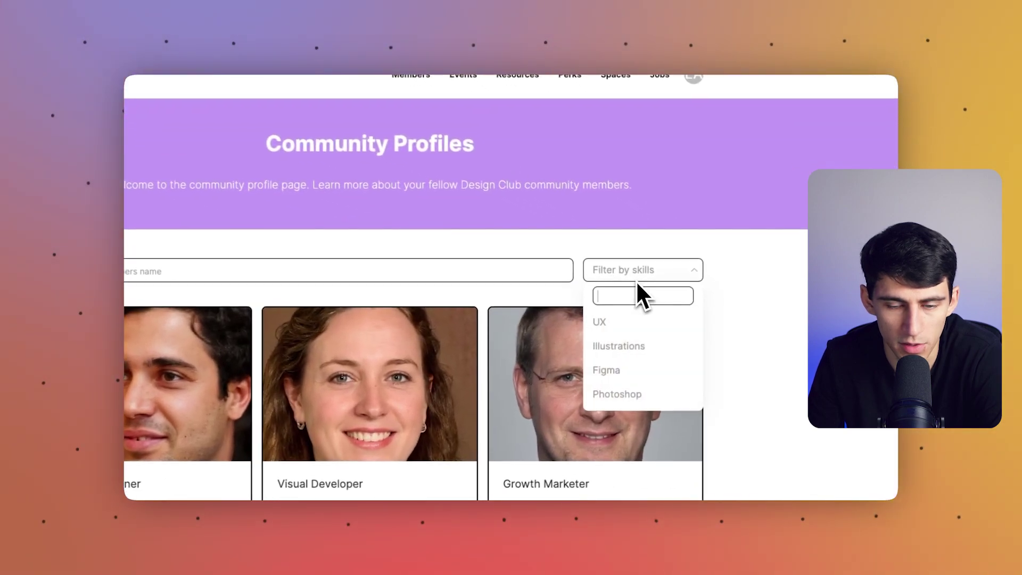
click(596, 322)
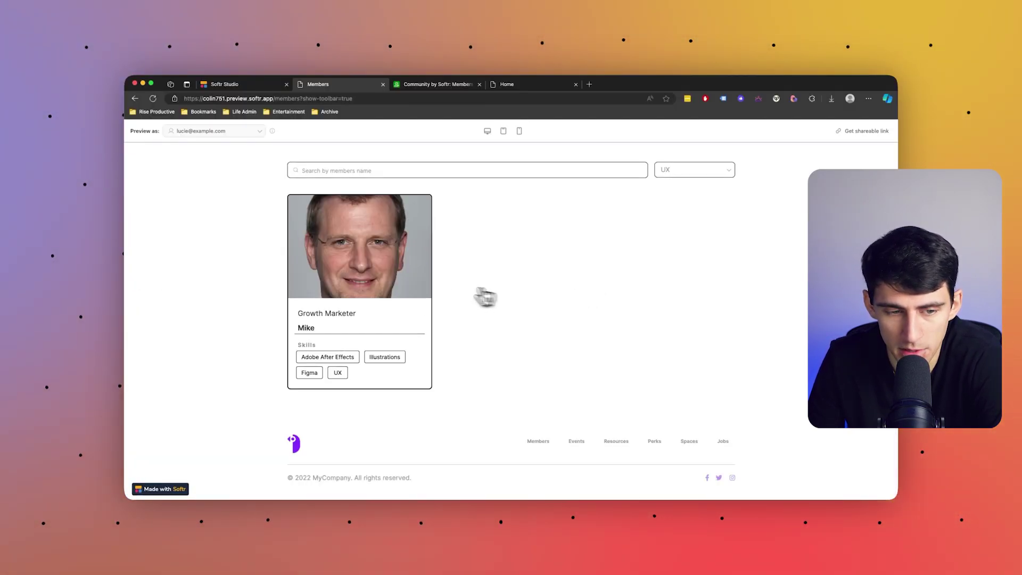
click(335, 258)
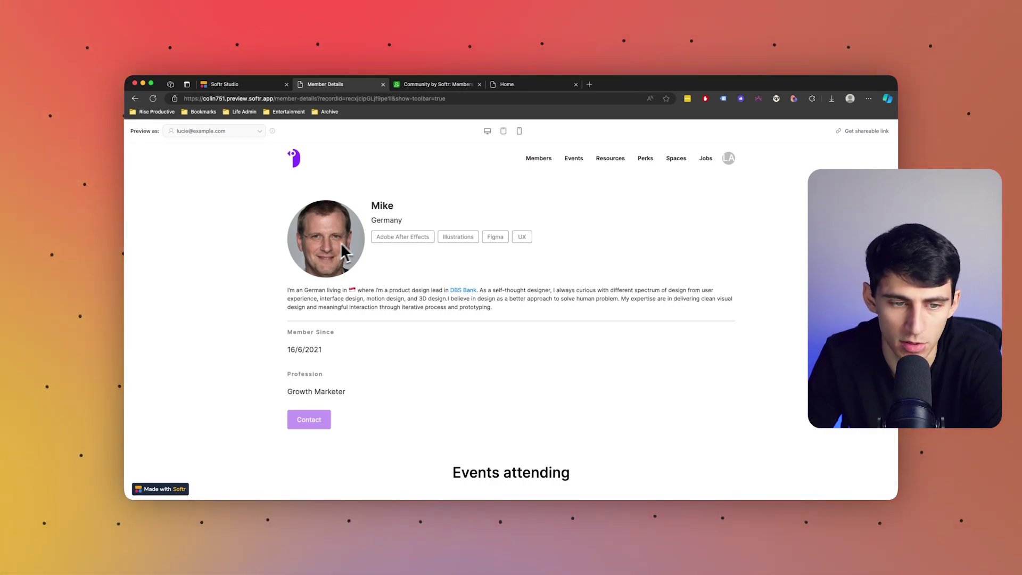
- Highlight the member's skill tags, then start and discard an email to them
drag(382, 239, 525, 231)
click(330, 407)
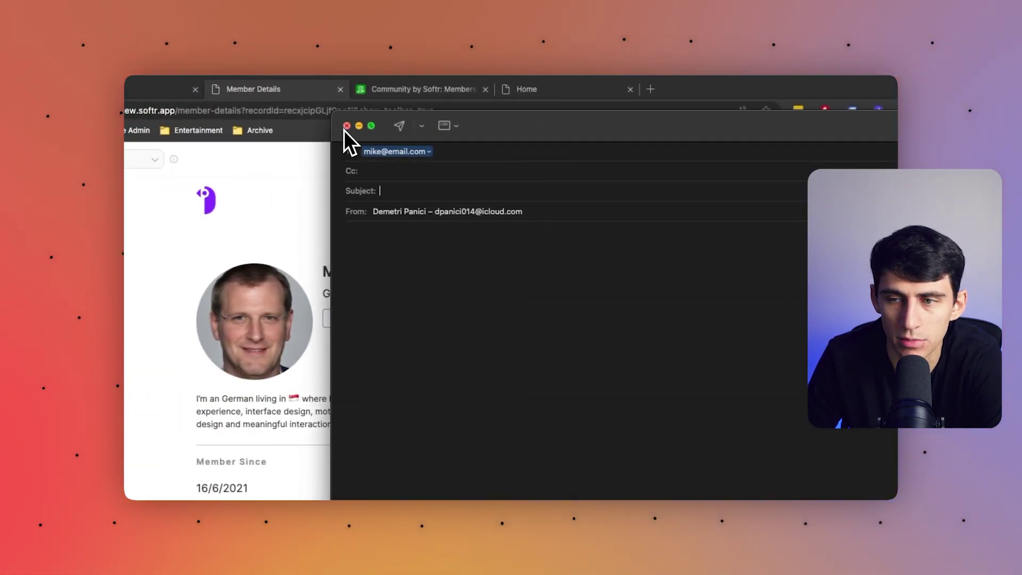
click(346, 127)
click(612, 420)
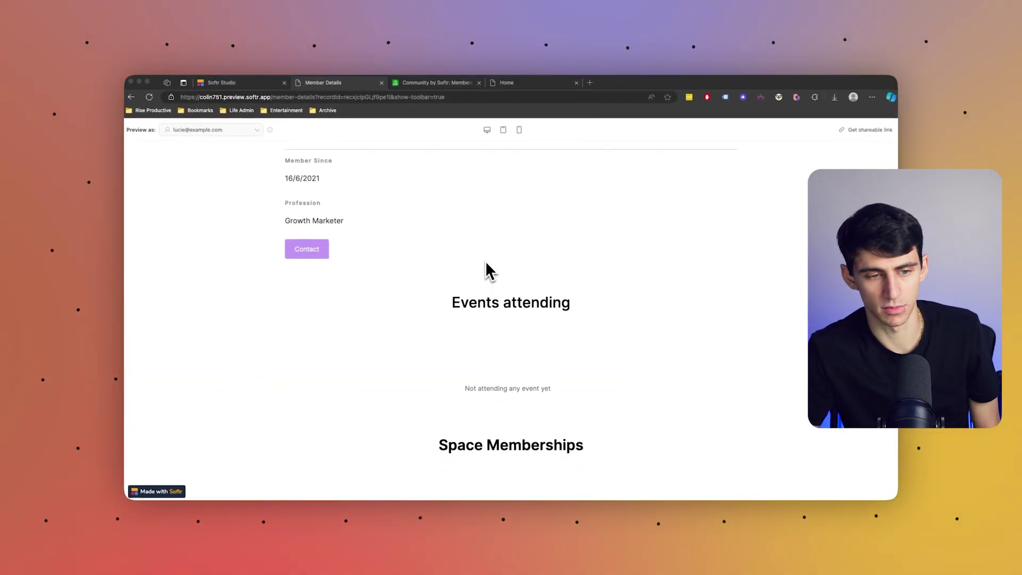
- Scroll to the empty Events attending section and highlight the Space Memberships heading
scroll(468, 261, down, 3)
scroll(449, 253, up, 2)
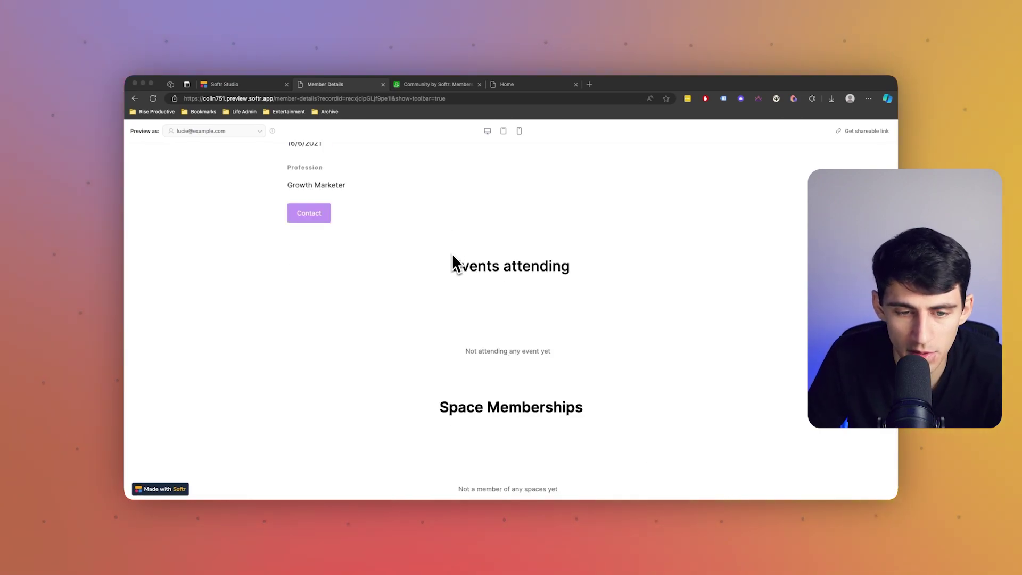
scroll(447, 262, up, 1)
scroll(447, 262, down, 4)
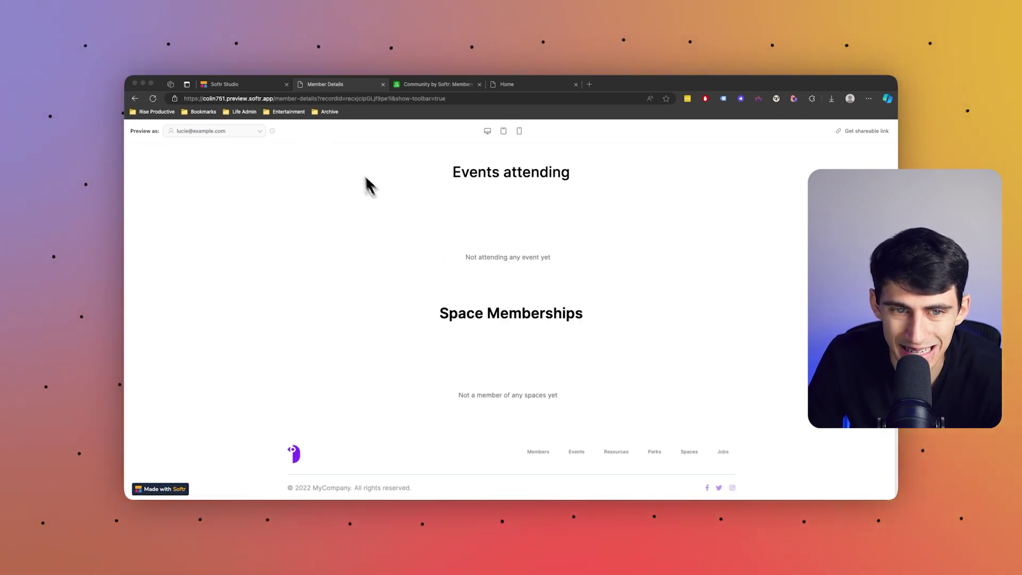
scroll(458, 233, up, 1)
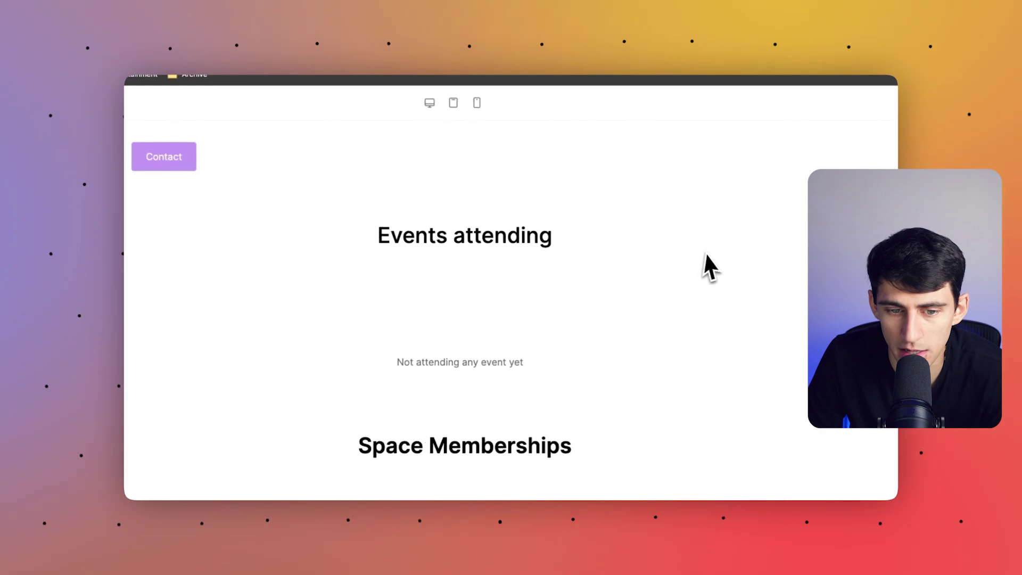
scroll(477, 266, up, 5)
scroll(340, 287, down, 5)
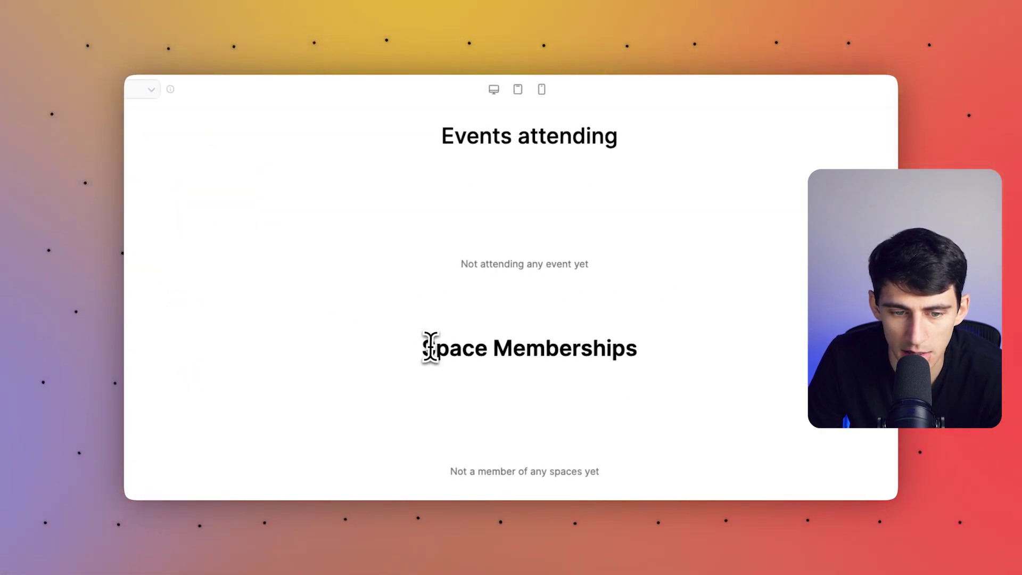
drag(430, 348, 657, 351)
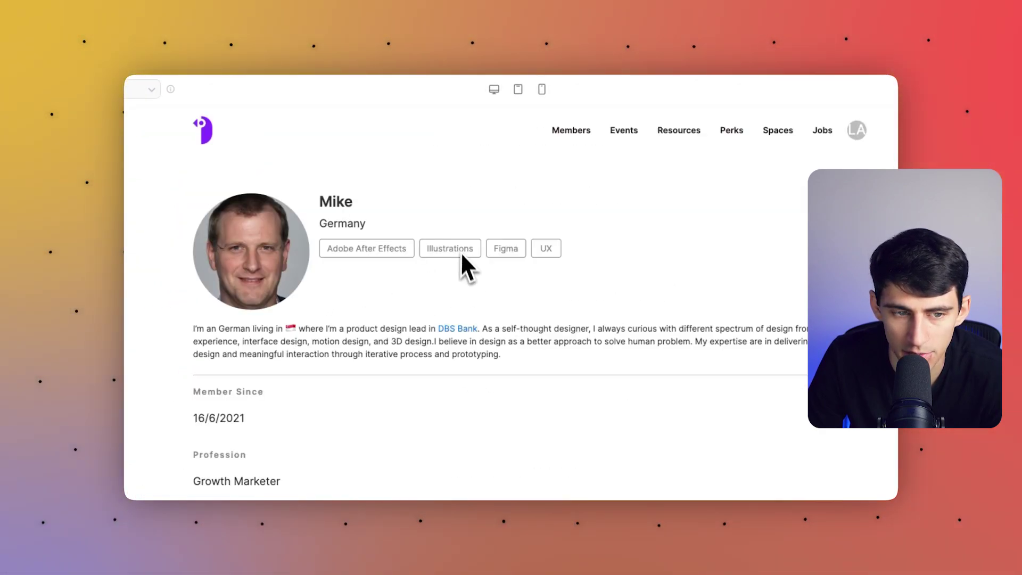
- Check the Space Members table in Airtable, then return to the Members preview
click(297, 89)
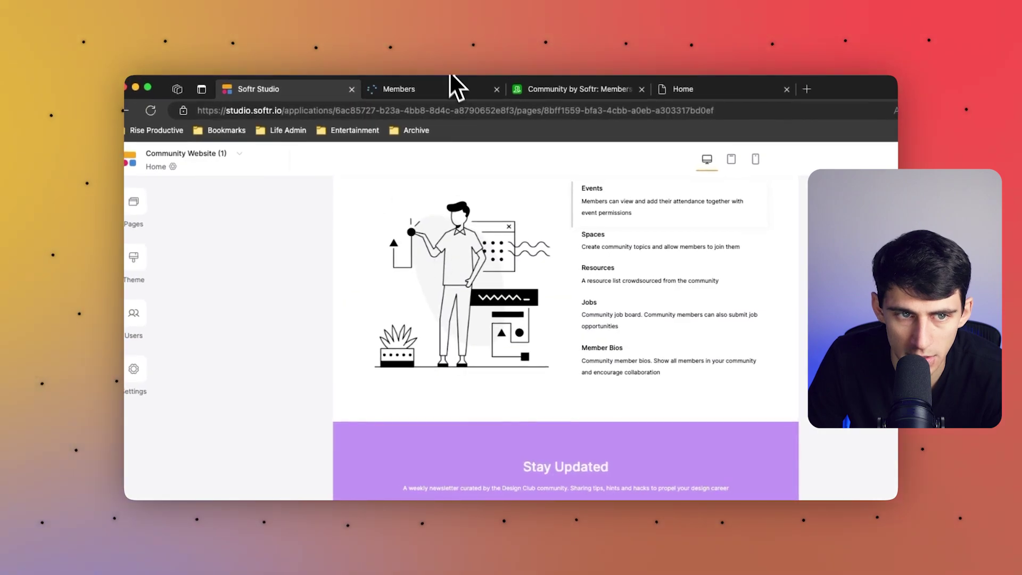
click(553, 90)
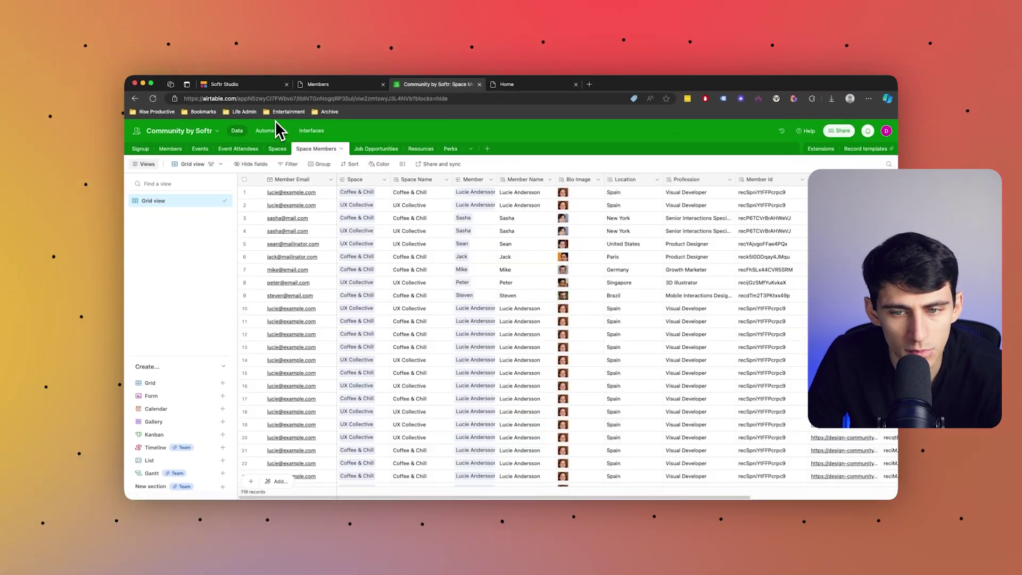
click(241, 90)
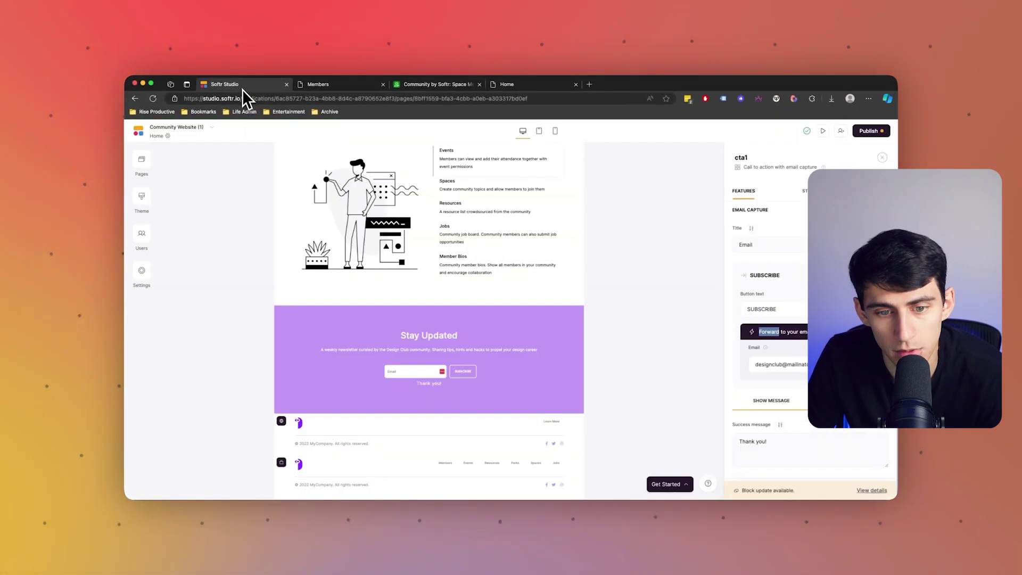
click(373, 86)
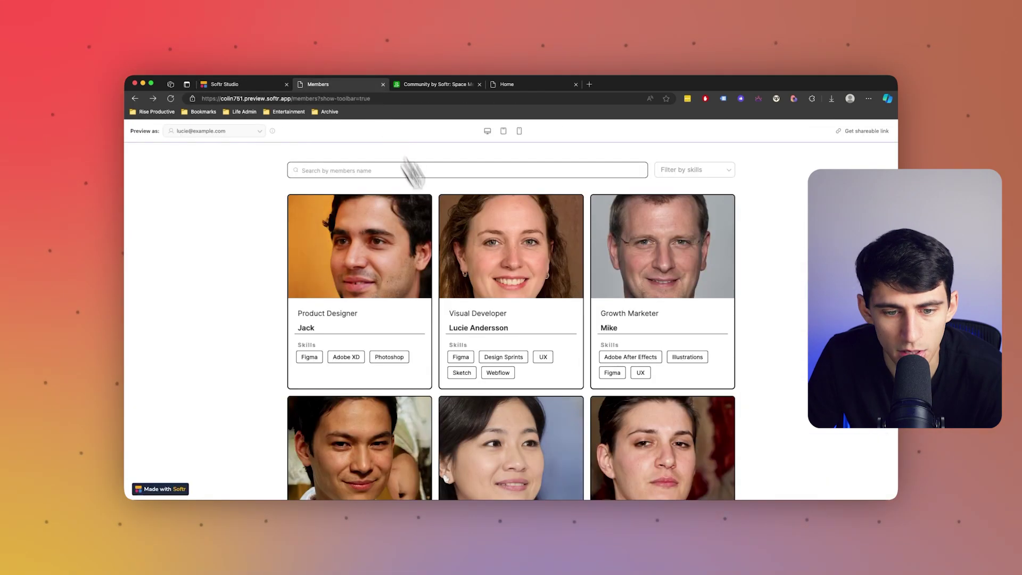
- Open the Visual Developer member's profile and one of her attended events
click(506, 316)
scroll(533, 280, down, 10)
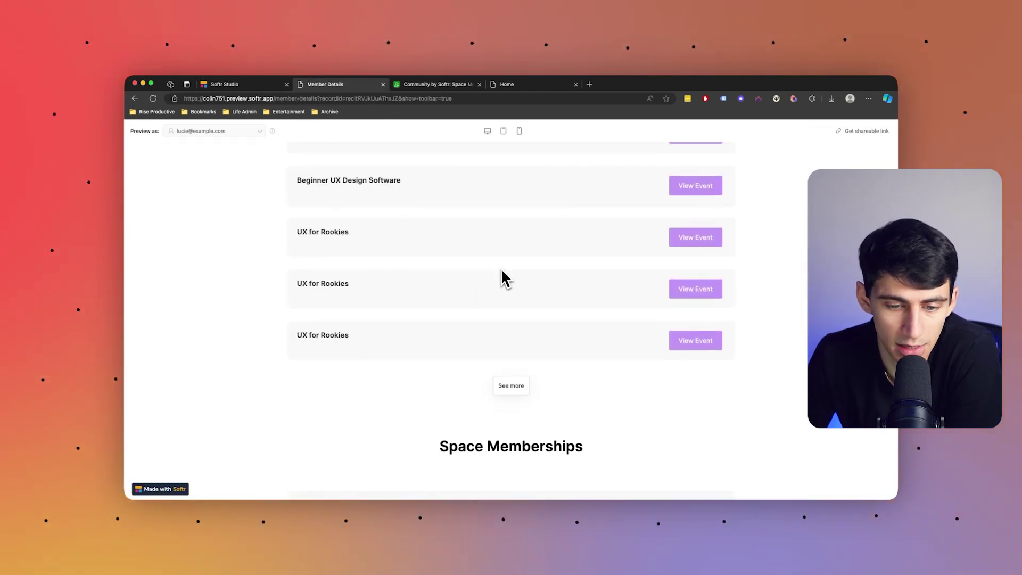
scroll(513, 309, down, 2)
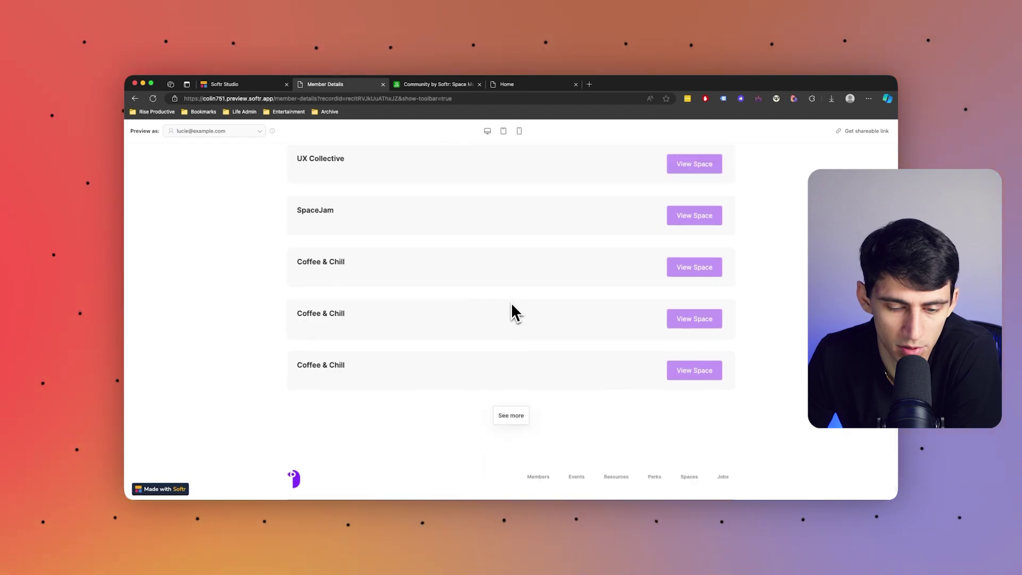
scroll(514, 319, up, 9)
scroll(513, 318, down, 5)
scroll(514, 321, up, 6)
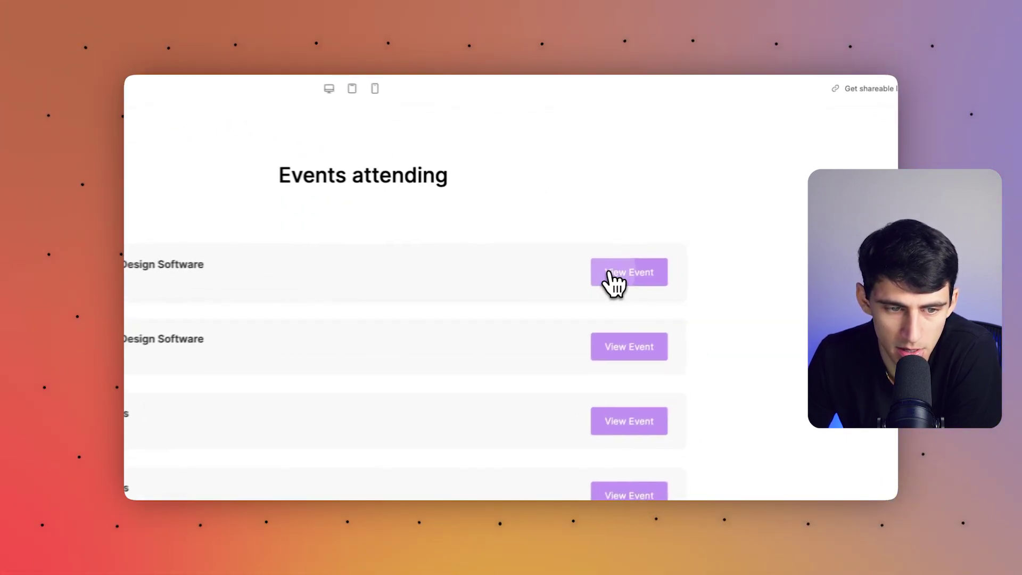
click(675, 262)
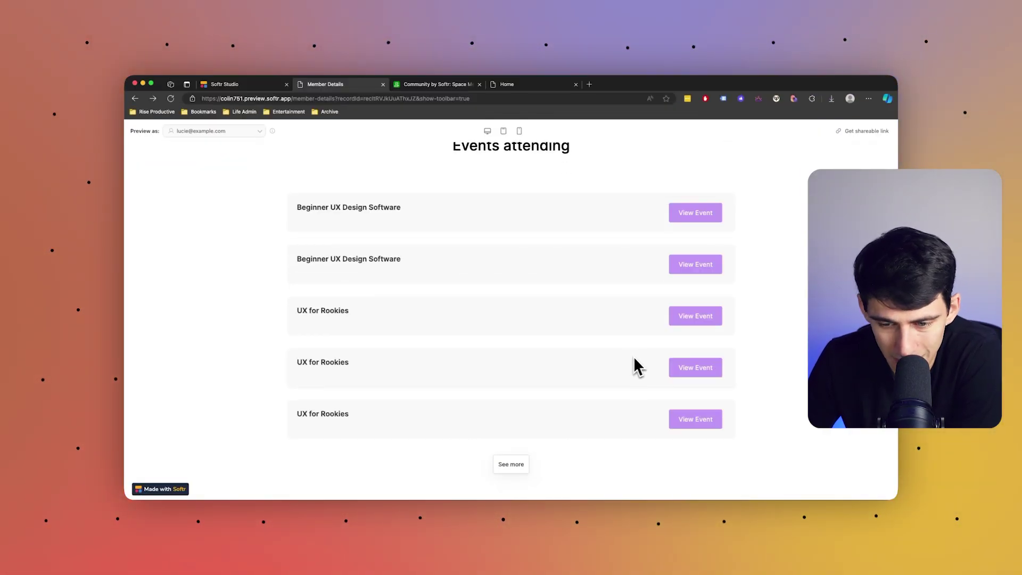
scroll(358, 338, down, 8)
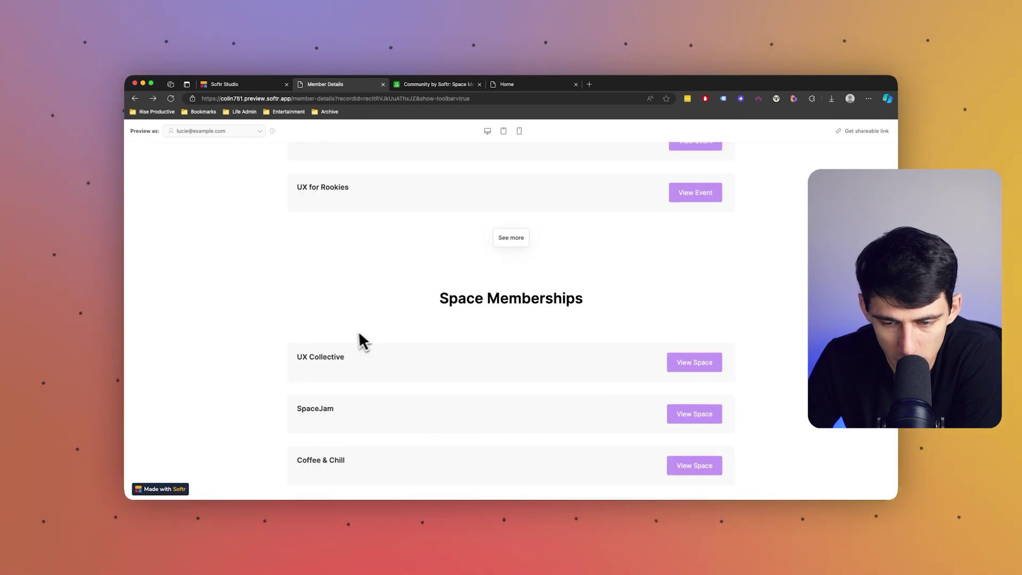
scroll(751, 389, up, 2)
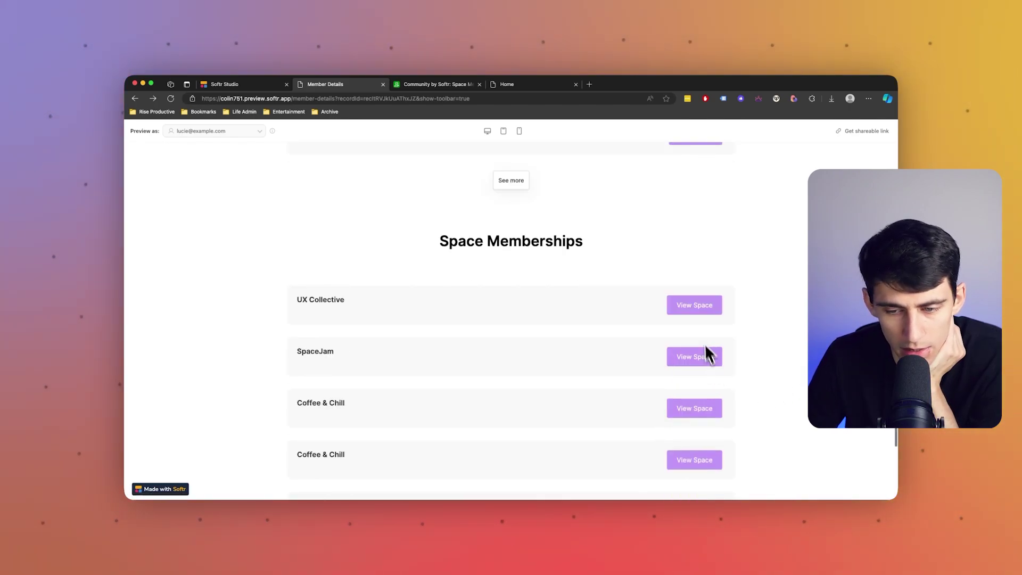
scroll(430, 268, up, 15)
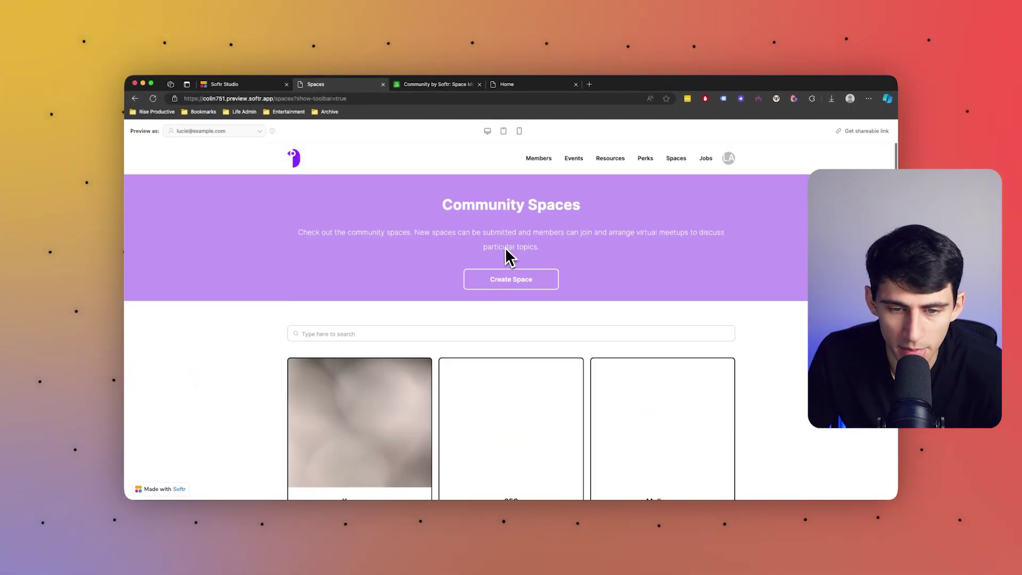
- Open the Kru space card, showing its next meetup on 22/7/2023 at 09:00
scroll(505, 266, down, 4)
scroll(504, 277, up, 3)
scroll(504, 274, down, 3)
scroll(506, 279, down, 1)
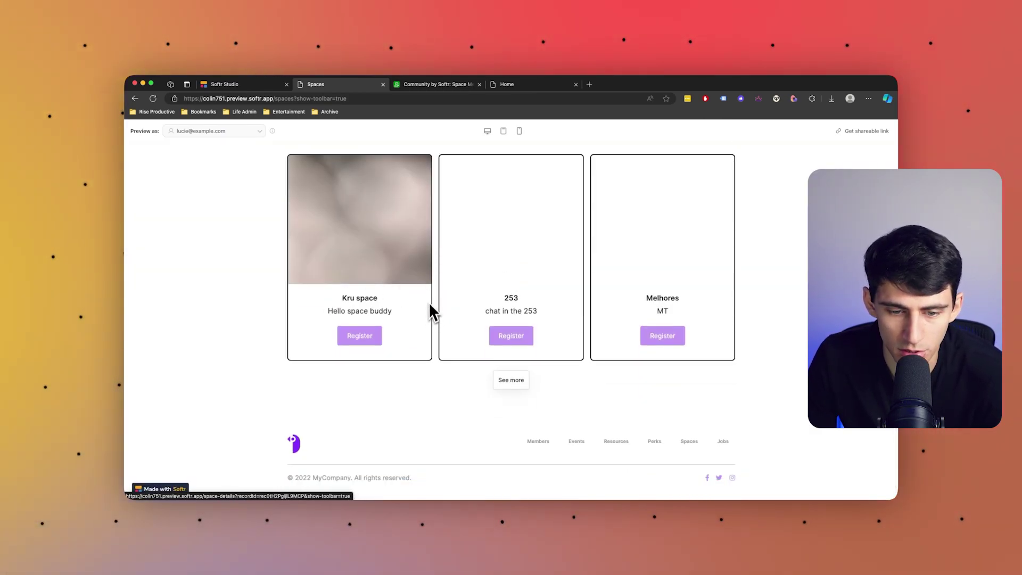
scroll(441, 297, up, 4)
scroll(452, 306, down, 4)
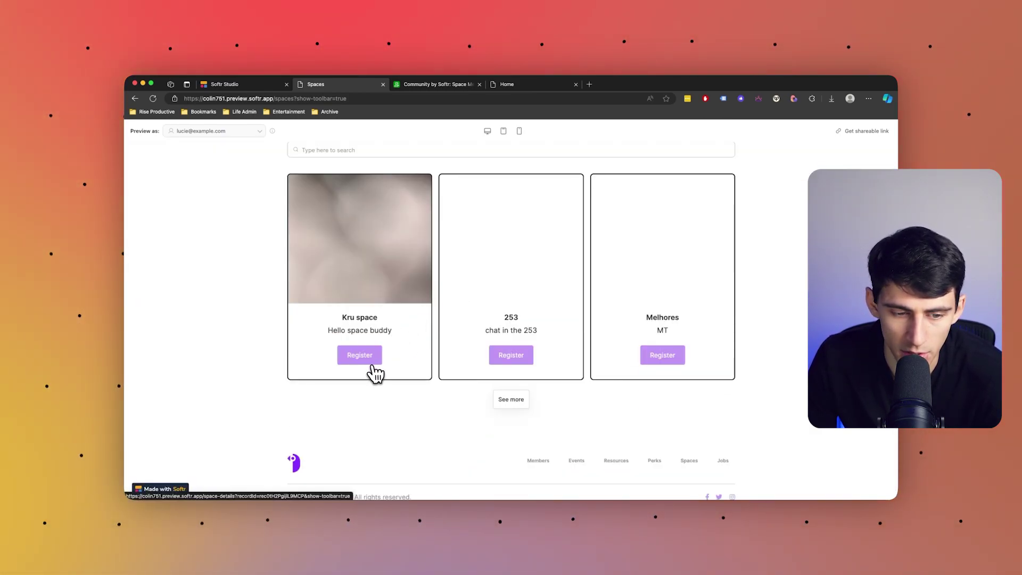
click(373, 370)
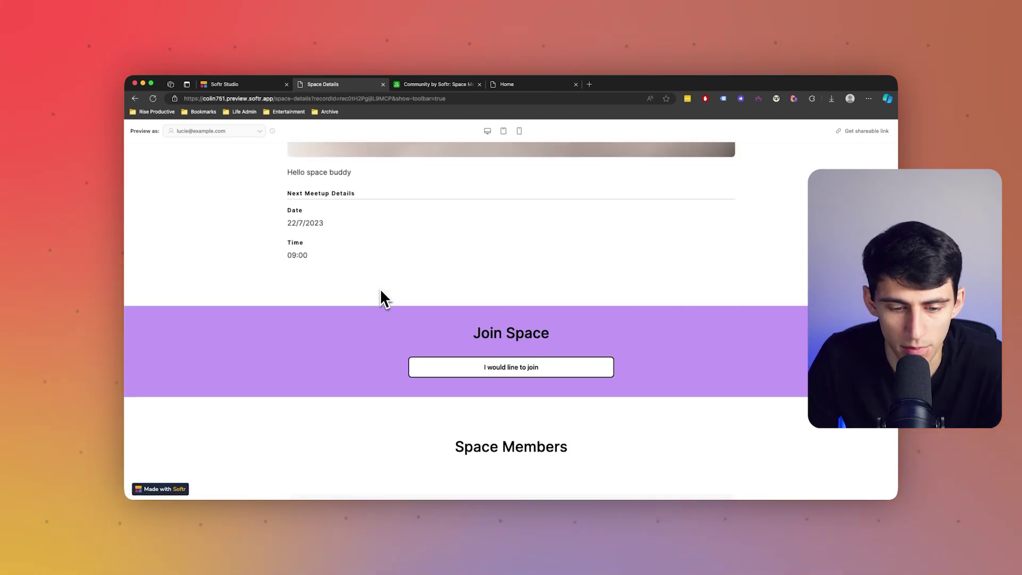
scroll(521, 369, down, 3)
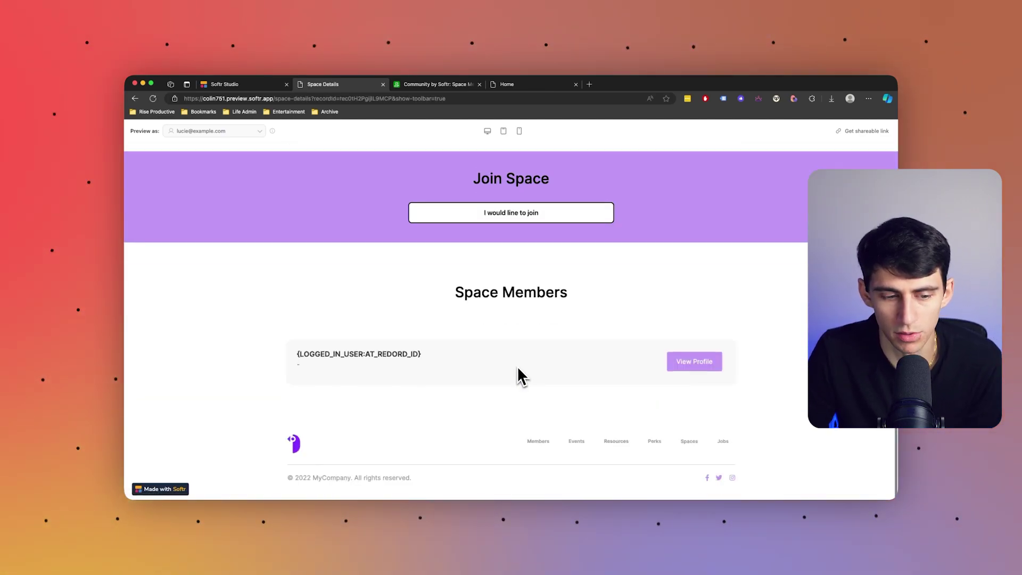
scroll(522, 326, up, 5)
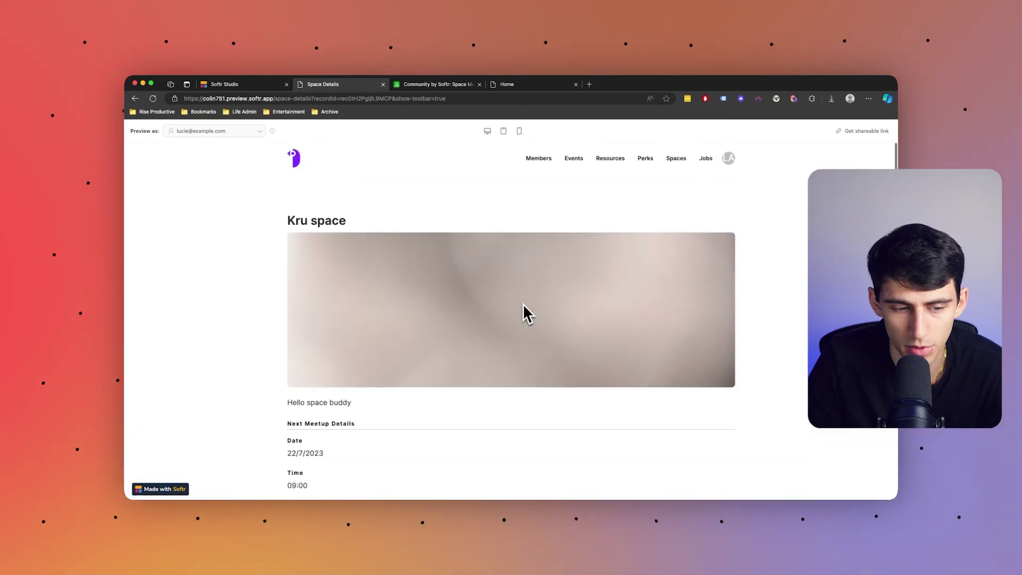
- Return to the spaces page and expand the Create Space form's hidden field mapping Created by to Email
key(super+bracketleft)
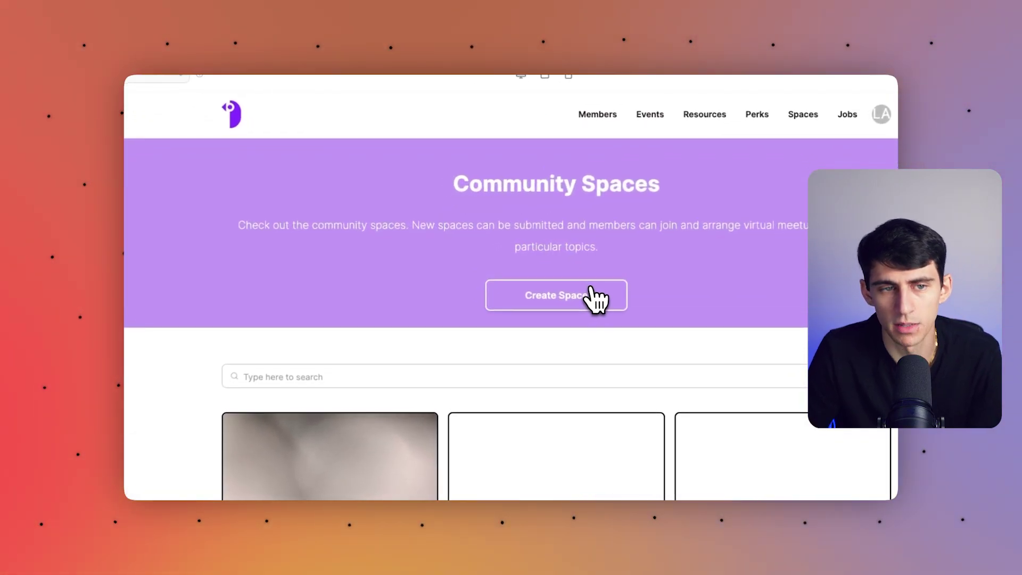
click(585, 292)
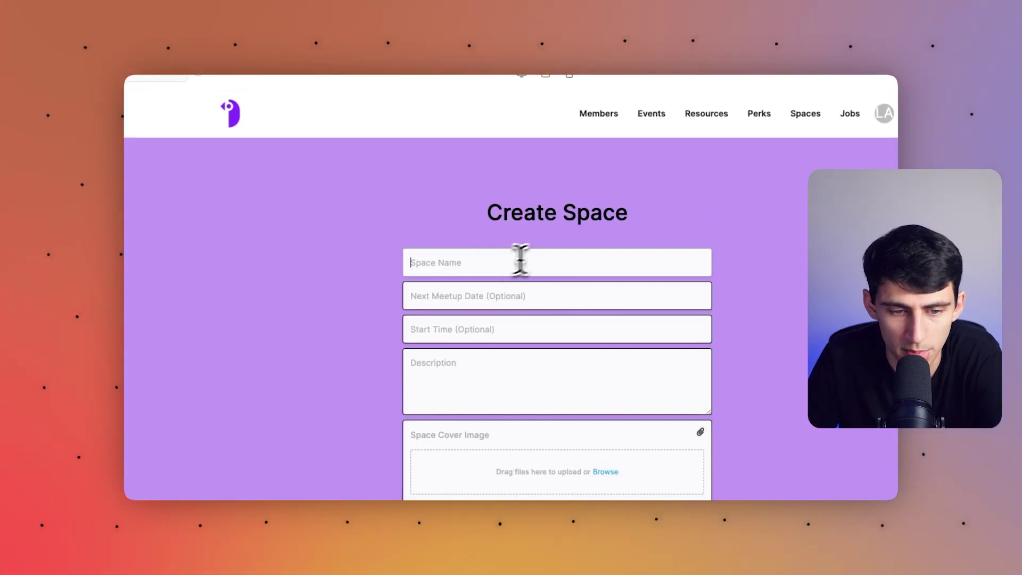
scroll(546, 253, down, 2)
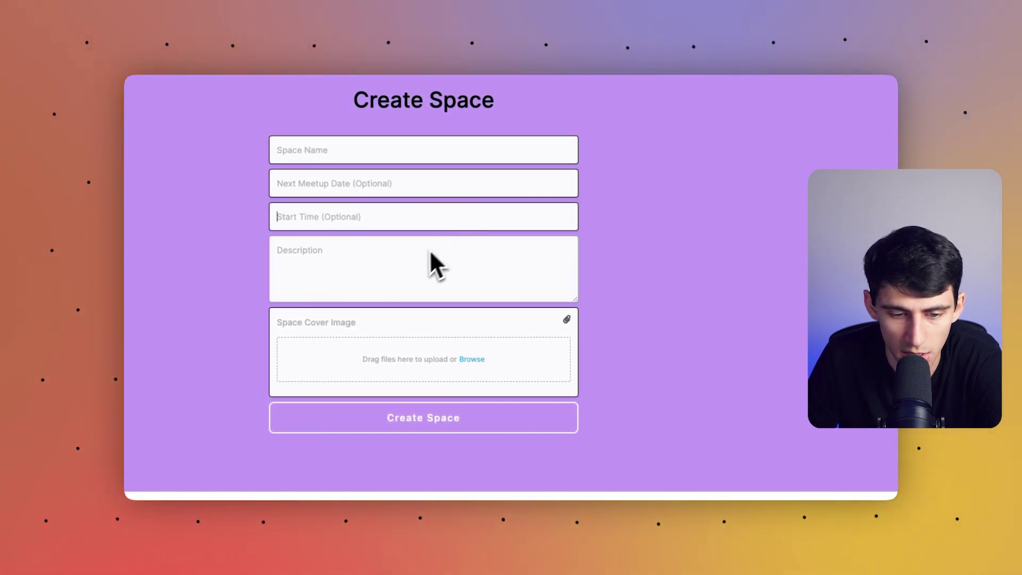
scroll(520, 368, up, 2)
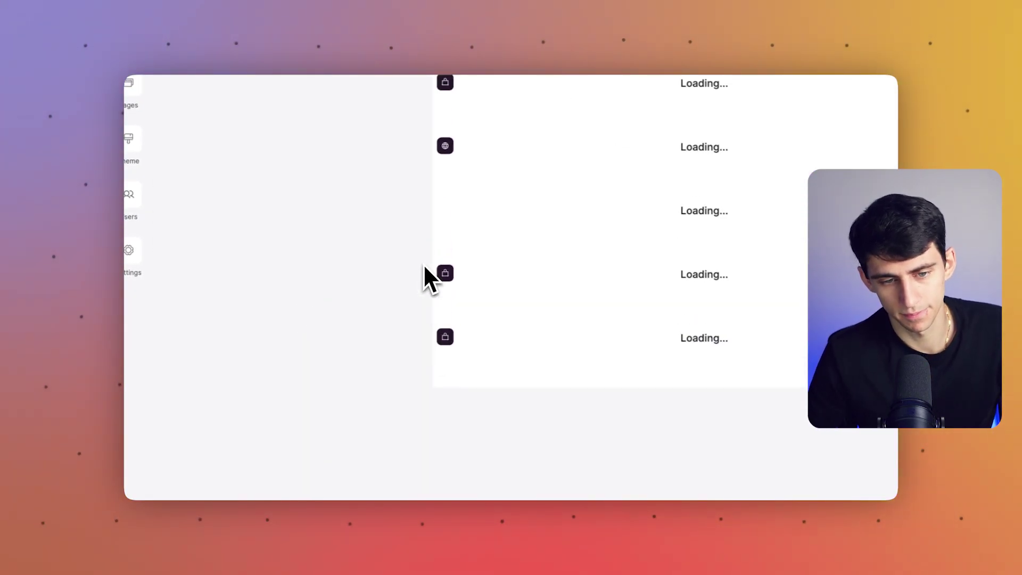
scroll(694, 276, down, 10)
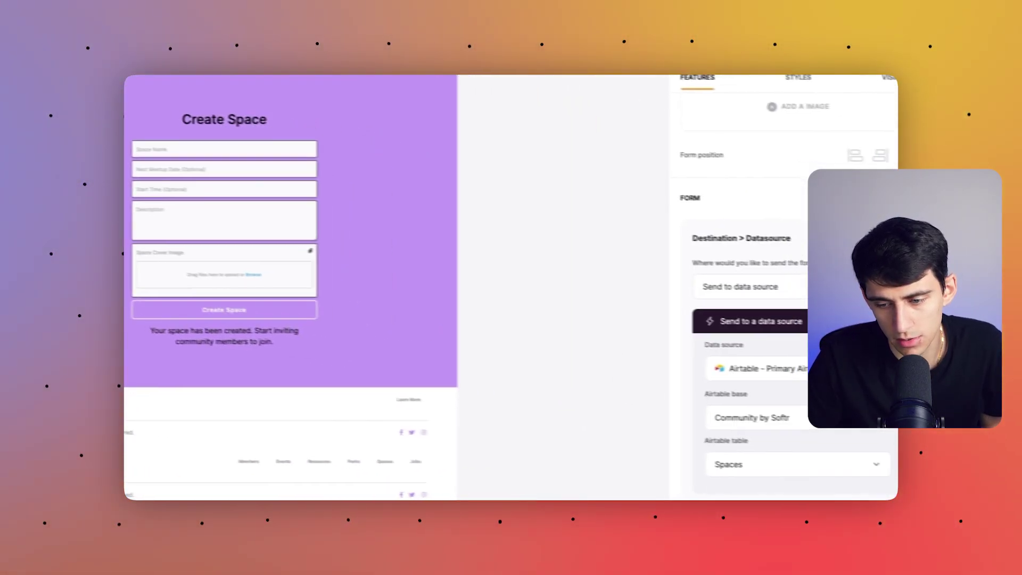
click(701, 272)
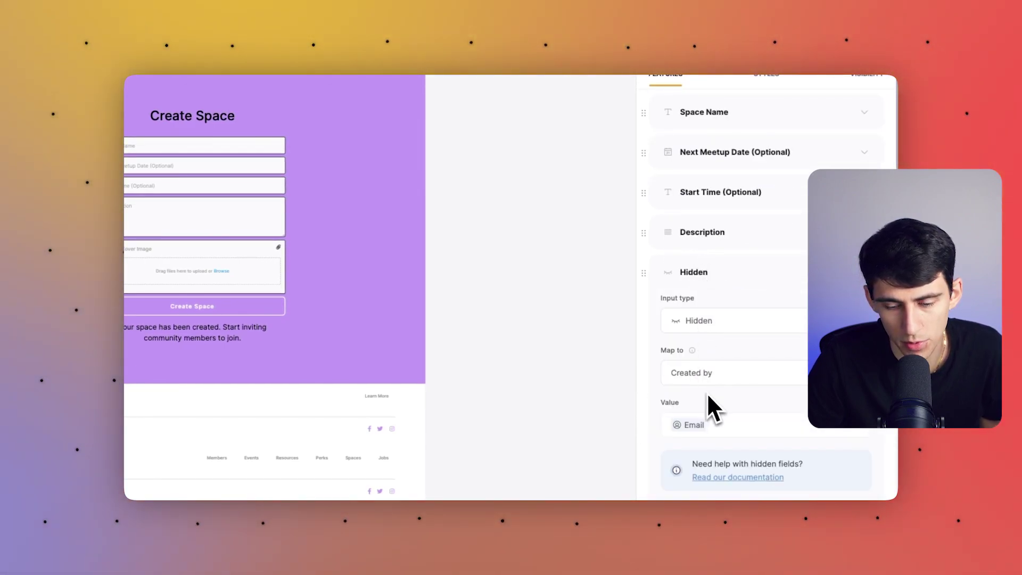
- Open the Beginner UX Design Software event and confirm attendance with 'I would like to attend'
scroll(748, 306, down, 4)
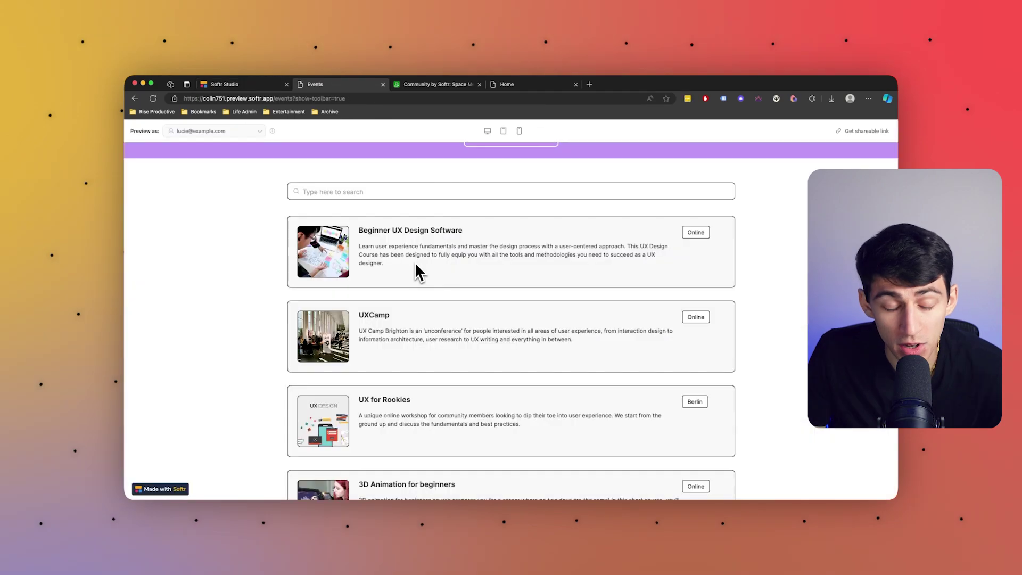
scroll(418, 271, up, 3)
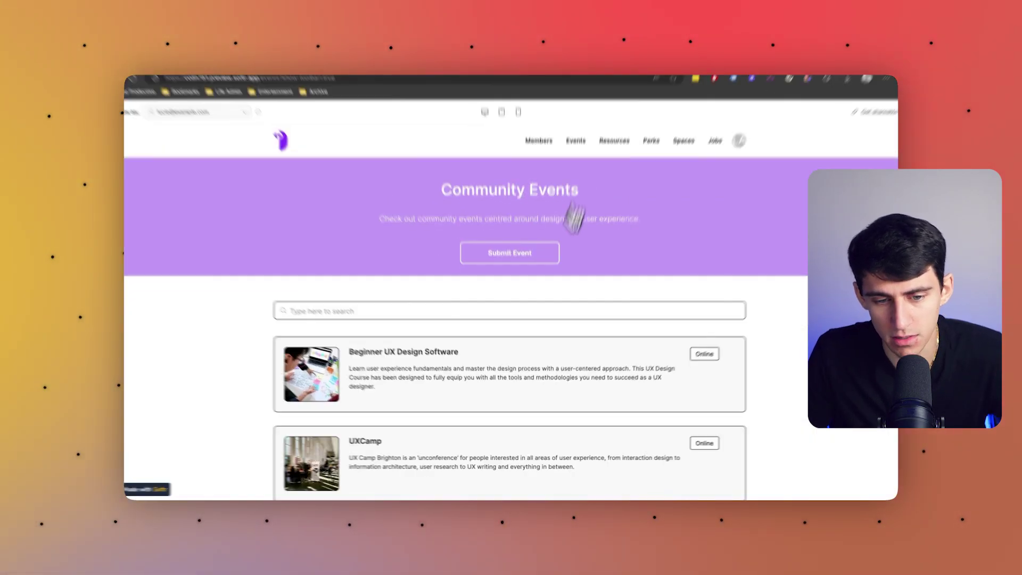
mouse_move(525, 408)
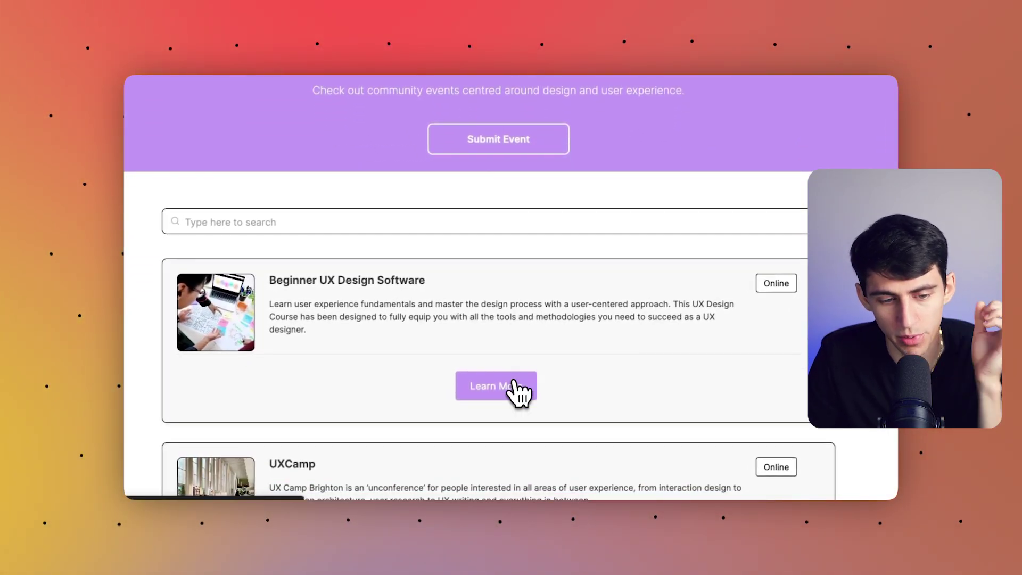
click(518, 383)
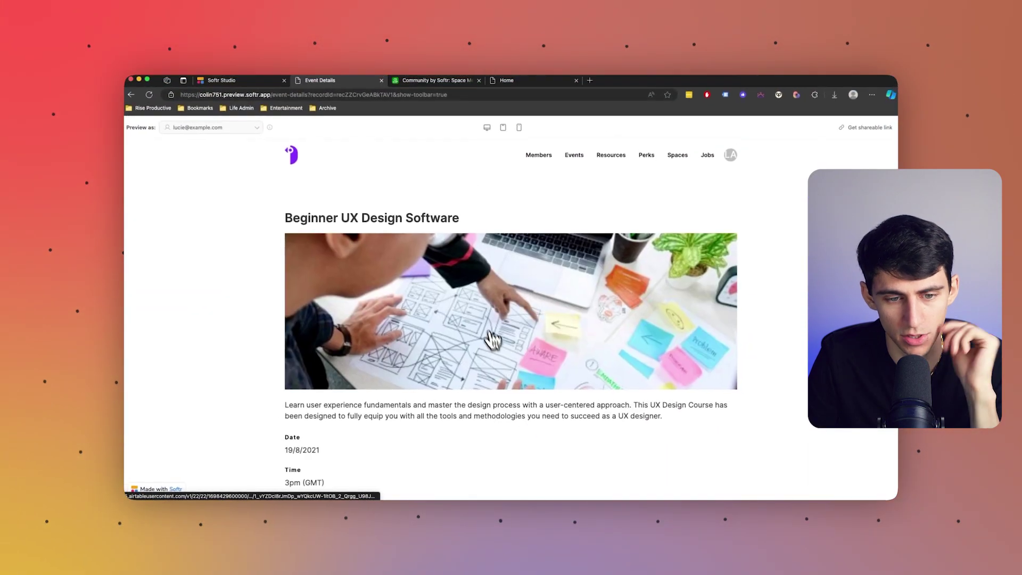
scroll(482, 327, down, 5)
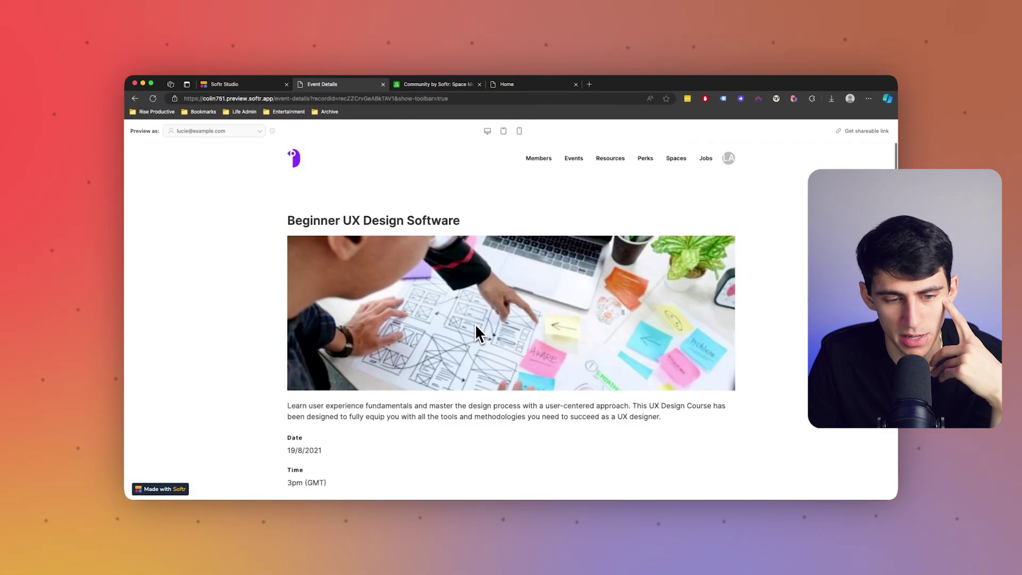
scroll(473, 334, down, 6)
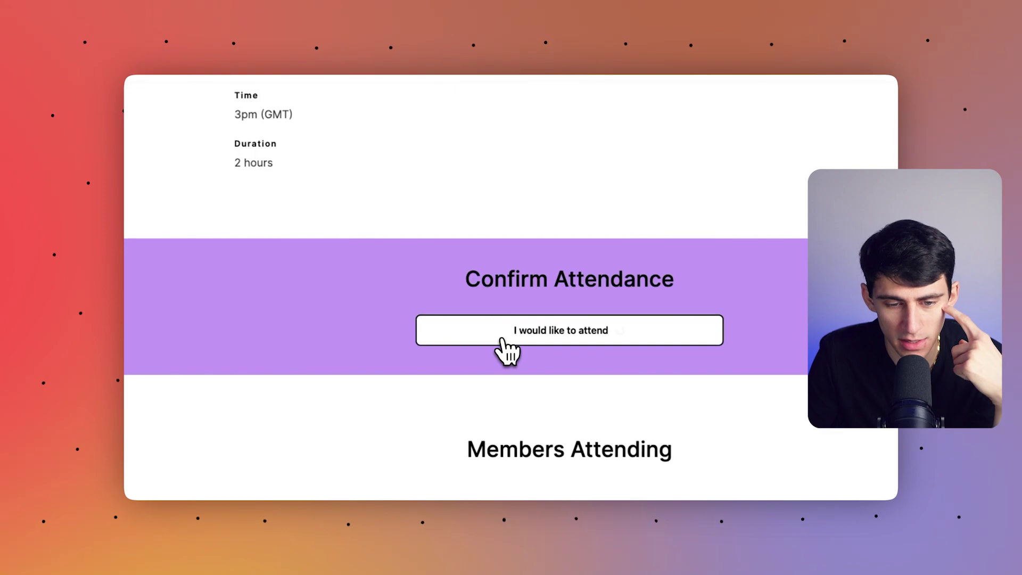
click(499, 341)
- Scroll through the event's attendee list to check the confirmation
scroll(479, 351, down, 1)
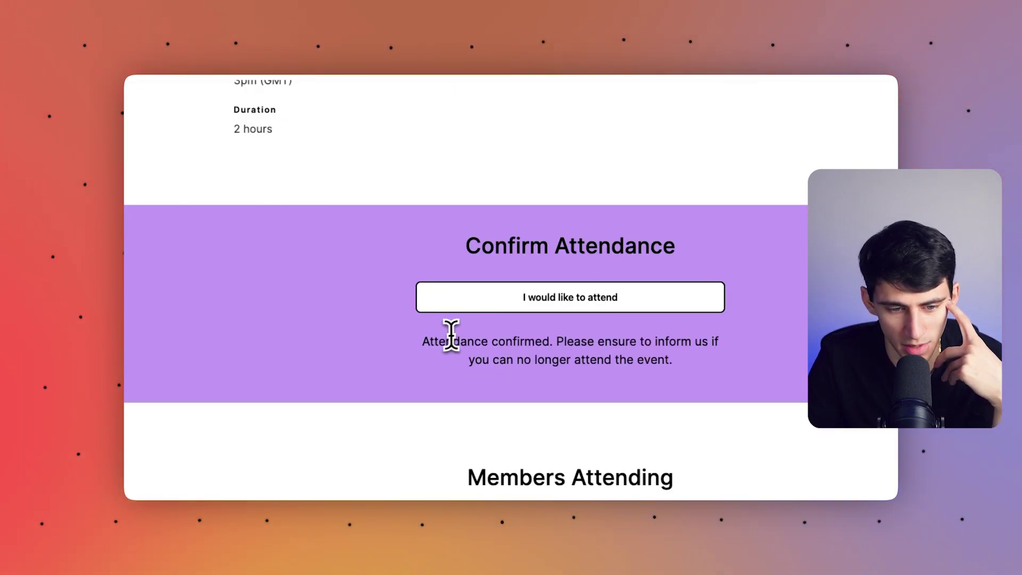
scroll(418, 372, down, 10)
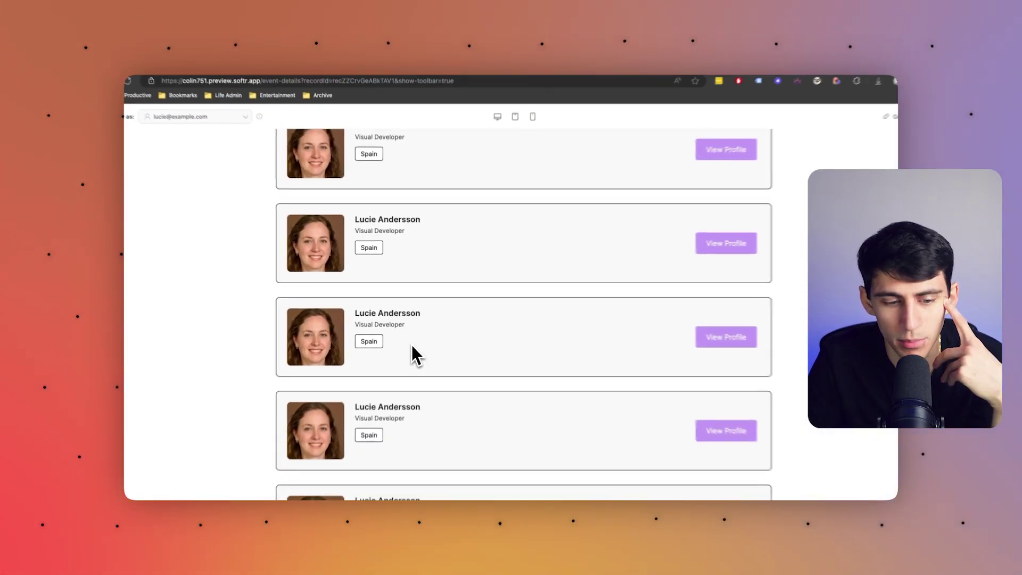
scroll(409, 336, up, 15)
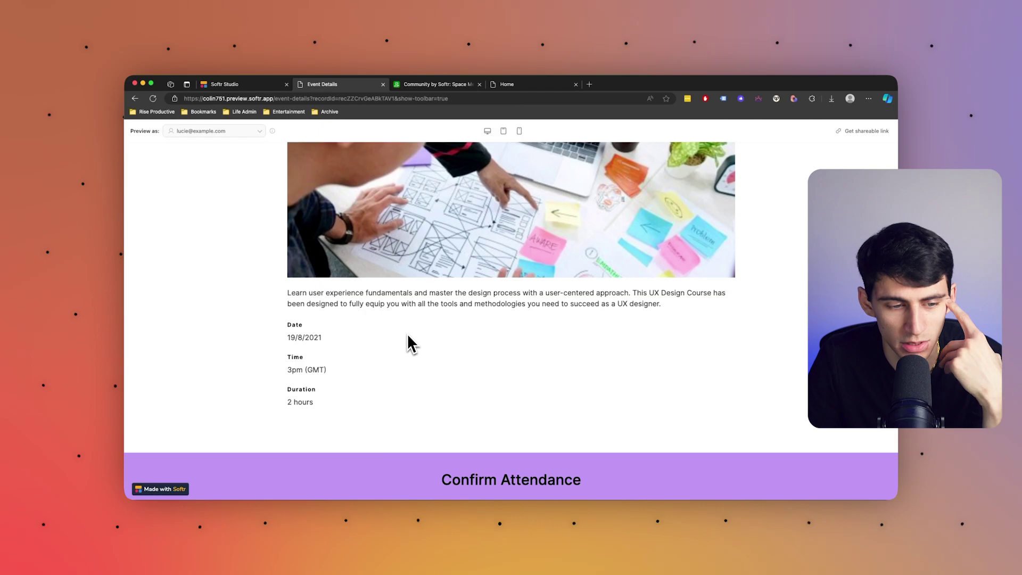
scroll(408, 341, up, 3)
scroll(411, 333, down, 15)
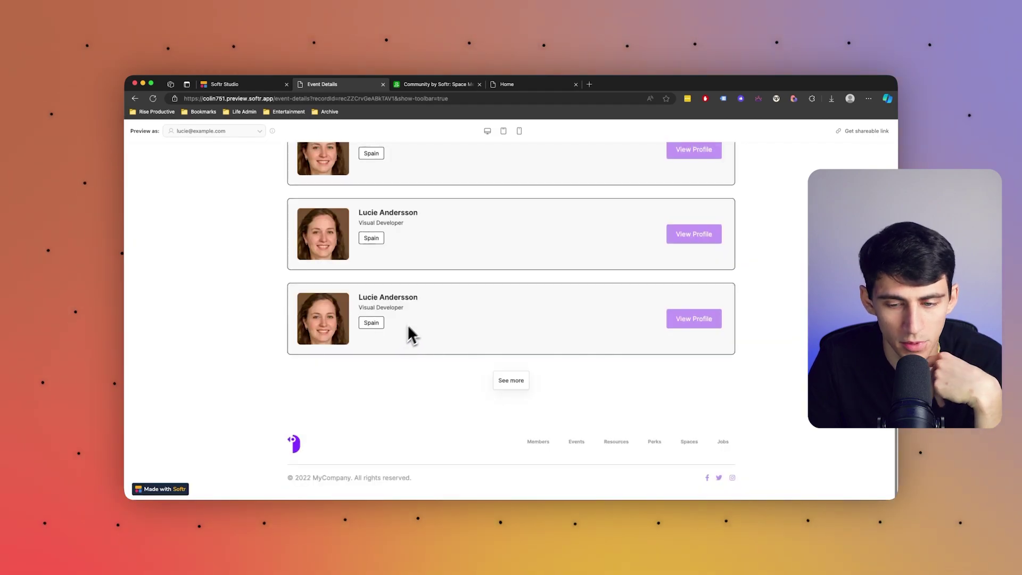
scroll(493, 342, up, 6)
scroll(499, 344, down, 5)
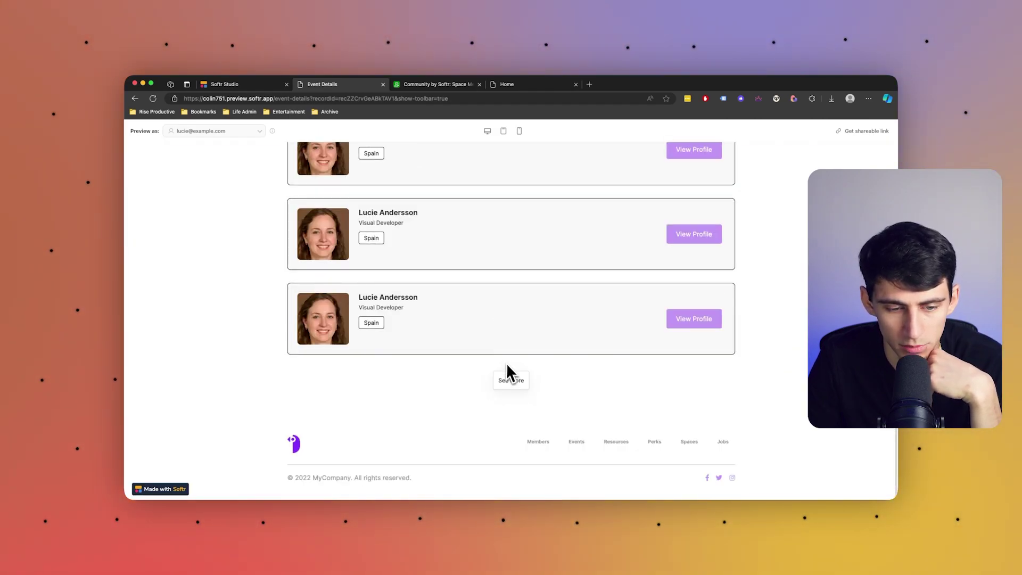
scroll(508, 375, up, 10)
scroll(506, 370, down, 1)
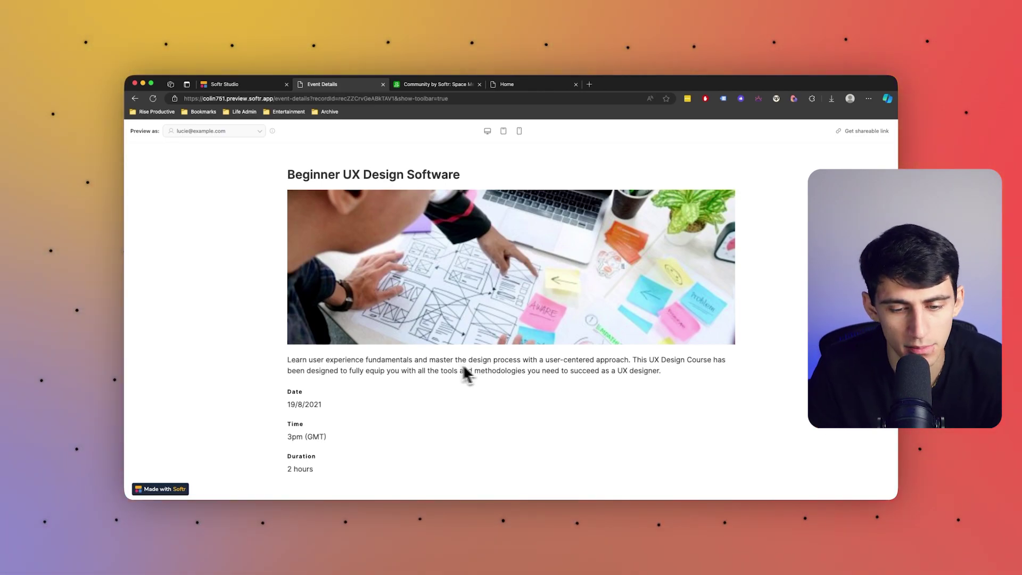
scroll(458, 372, down, 2)
scroll(425, 367, up, 3)
- Go to the Resources page and preview the Apple Human Interface Guidelines resource, then close it
click(610, 158)
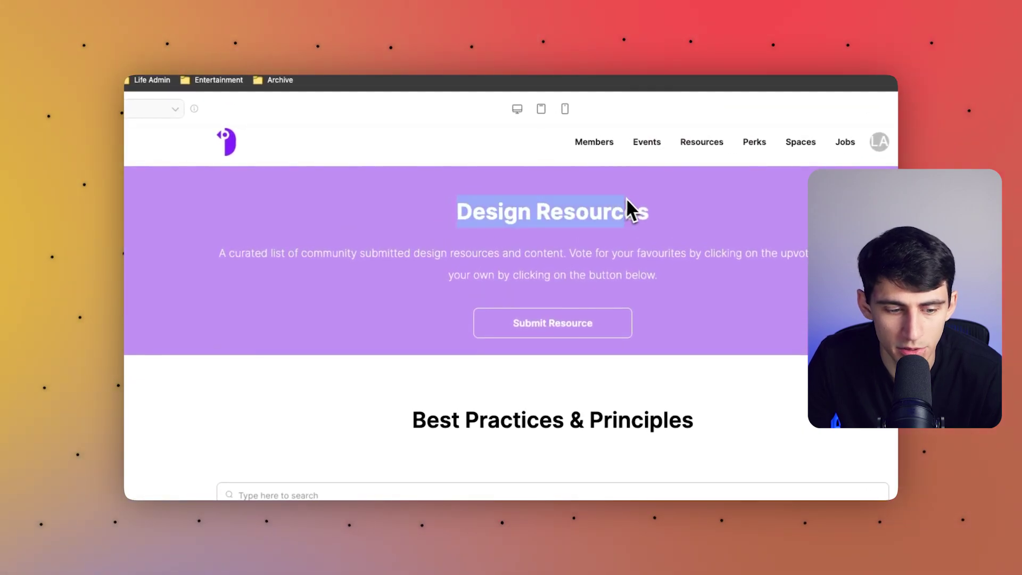
scroll(630, 200, down, 5)
click(355, 314)
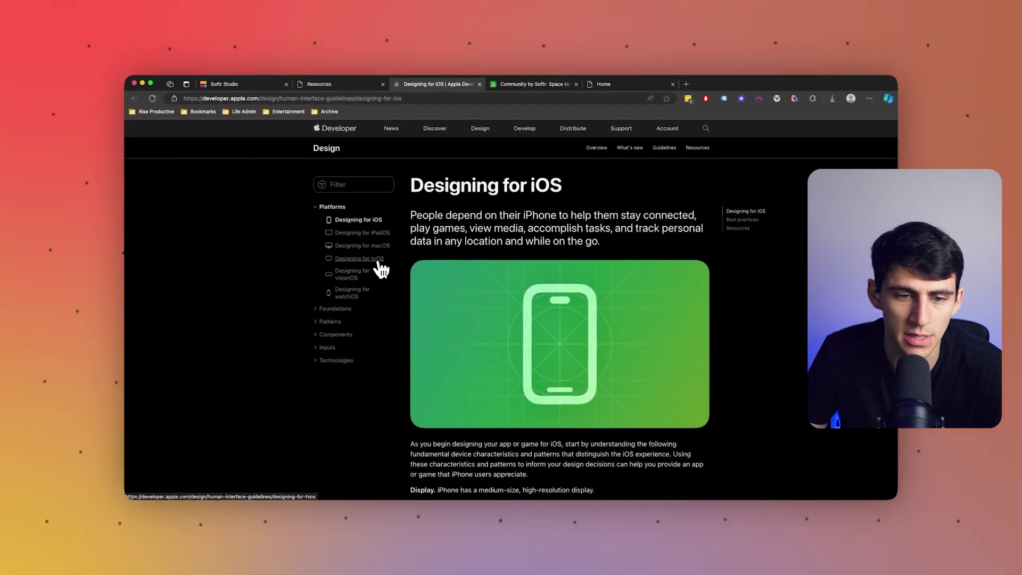
click(477, 85)
- Open the psychology principles article's source, skim it, and return to the resources
scroll(628, 269, down, 1)
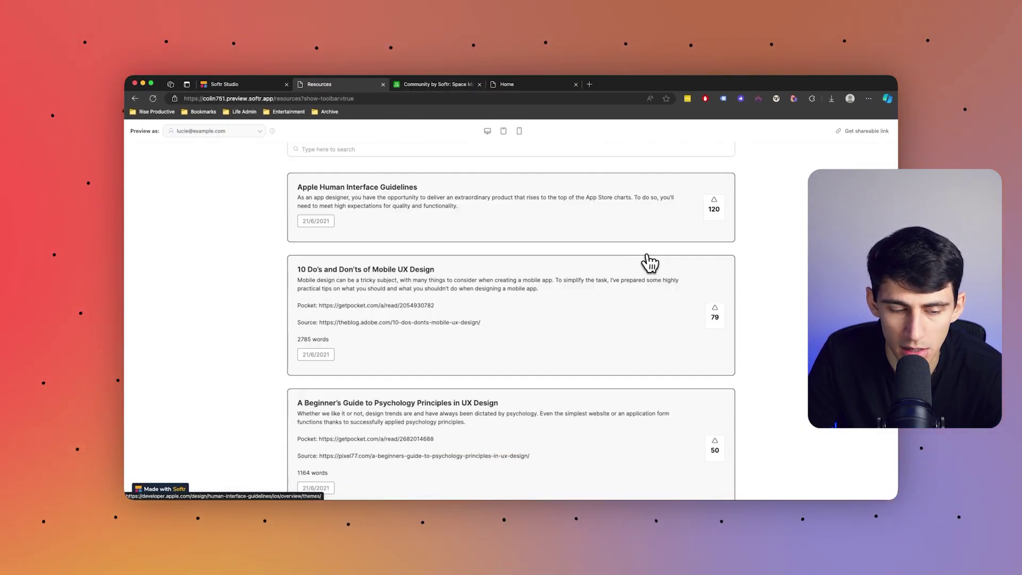
scroll(633, 266, down, 4)
scroll(355, 290, up, 3)
click(356, 288)
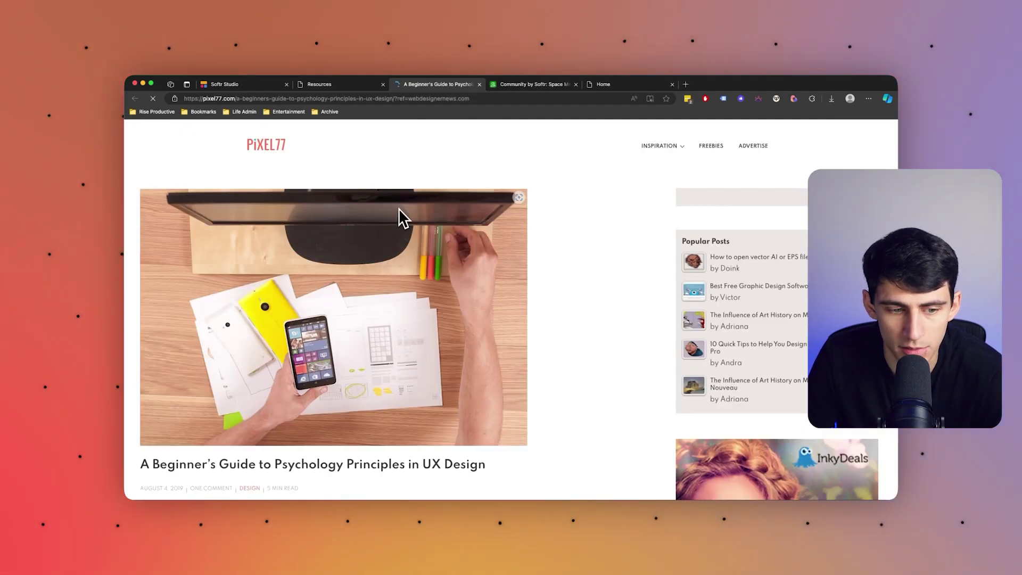
scroll(421, 221, down, 3)
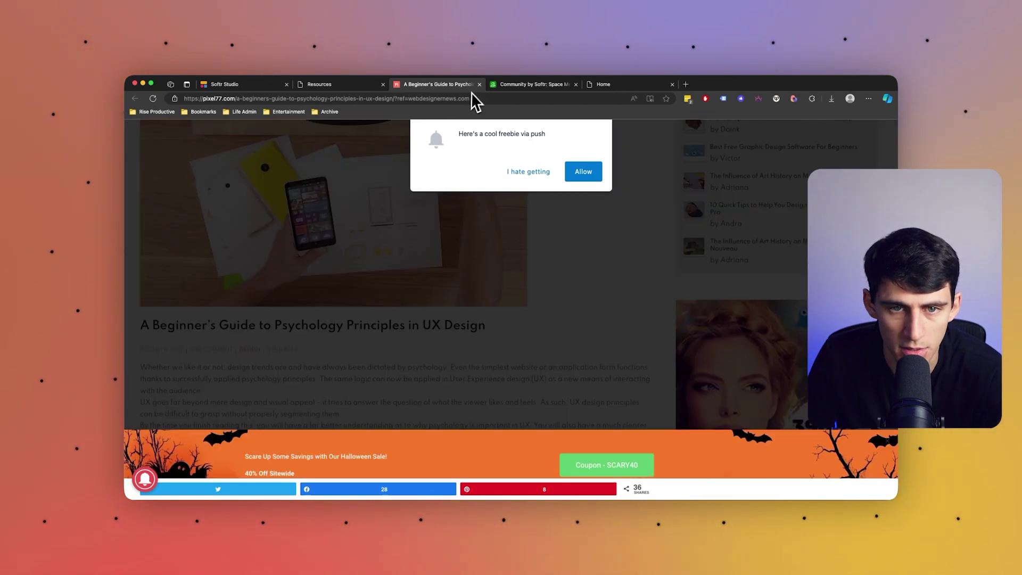
click(479, 84)
- Search the Case Studies for 'tinder' and open the How Tinder Design Hooks You Up article
scroll(477, 159, down, 10)
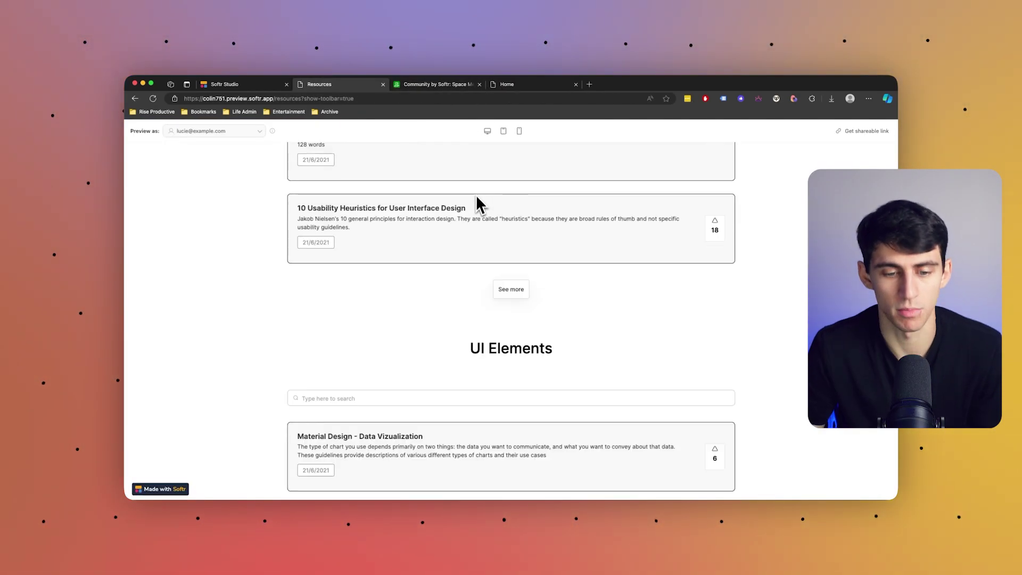
scroll(476, 208, up, 15)
scroll(480, 208, down, 6)
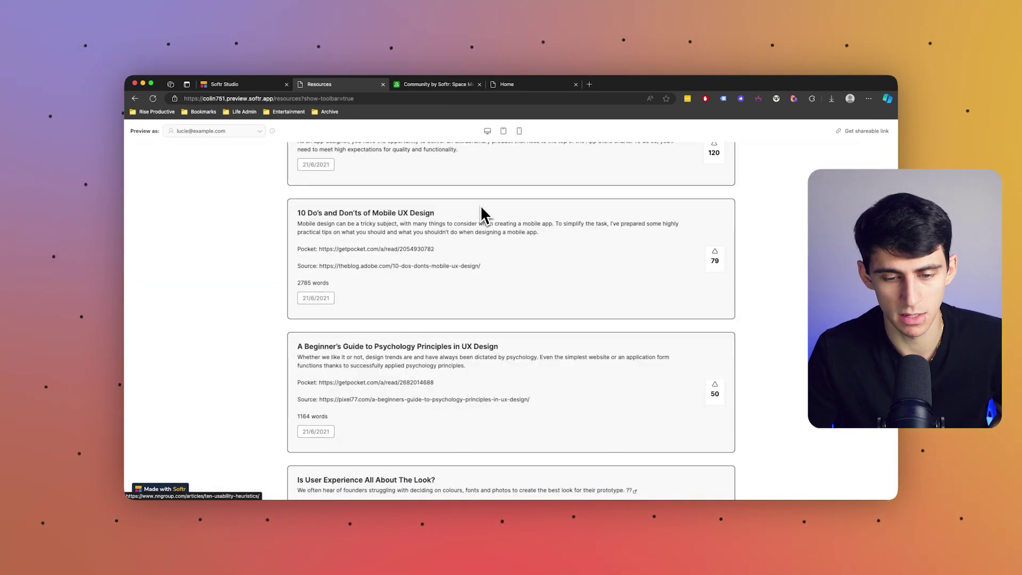
scroll(480, 209, up, 4)
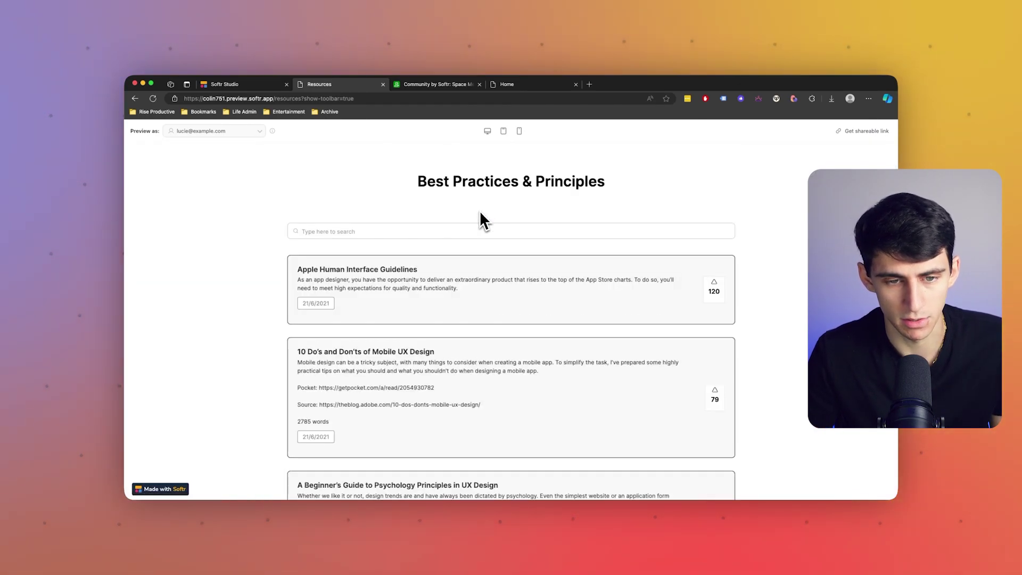
scroll(472, 233, down, 10)
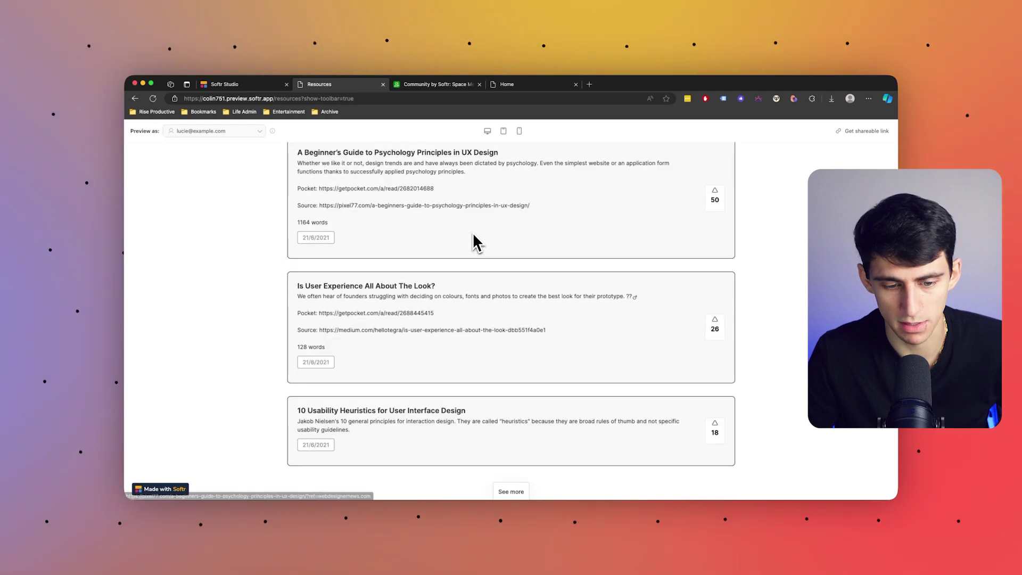
scroll(480, 324, down, 15)
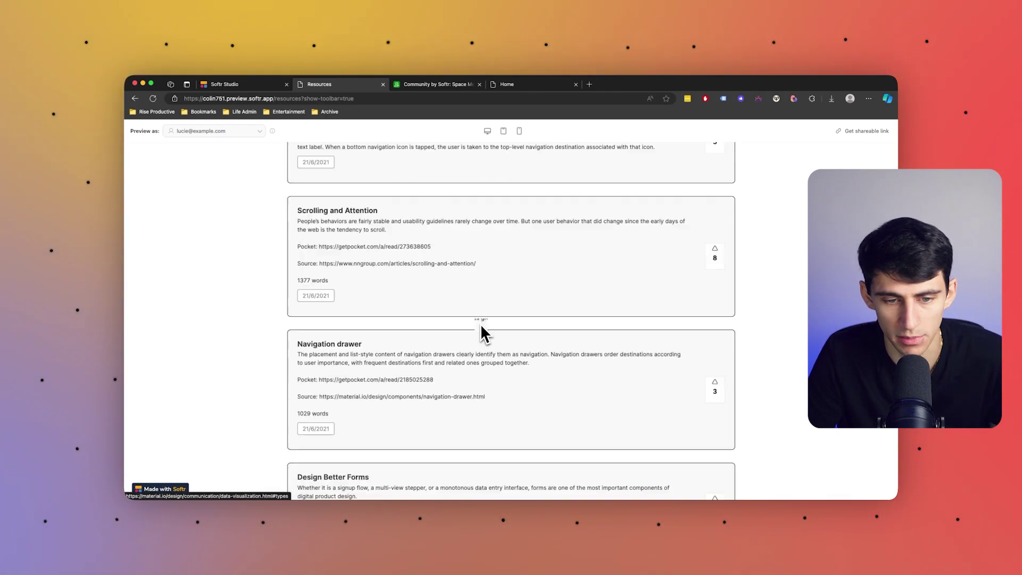
scroll(481, 322, down, 15)
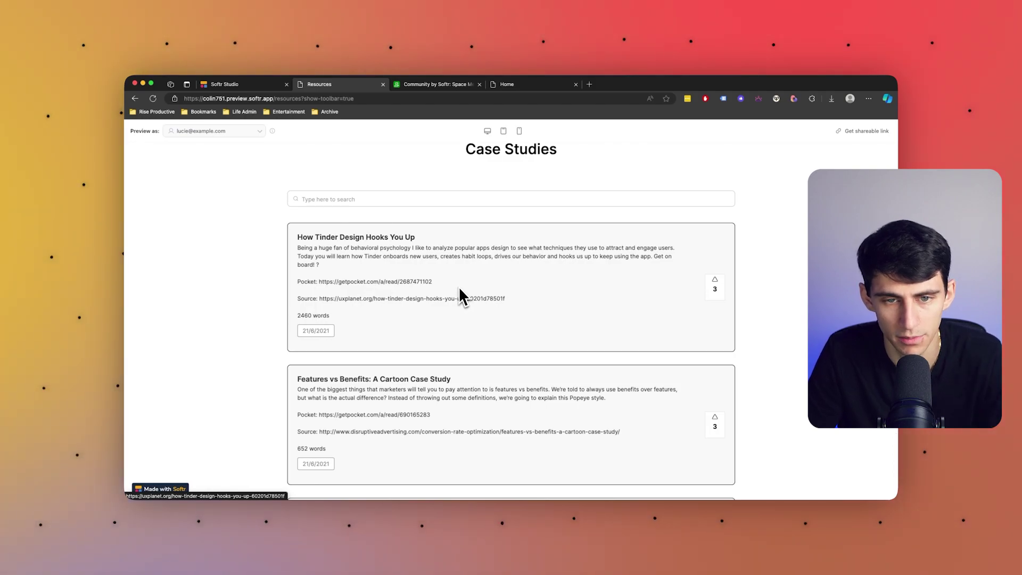
scroll(460, 290, up, 7)
scroll(460, 291, down, 9)
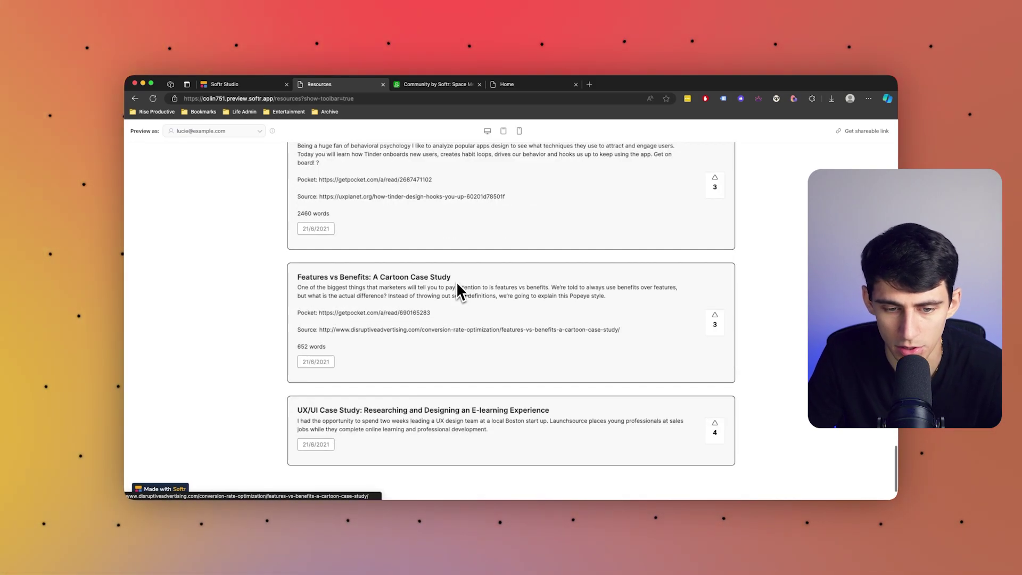
scroll(456, 291, down, 2)
scroll(456, 290, up, 5)
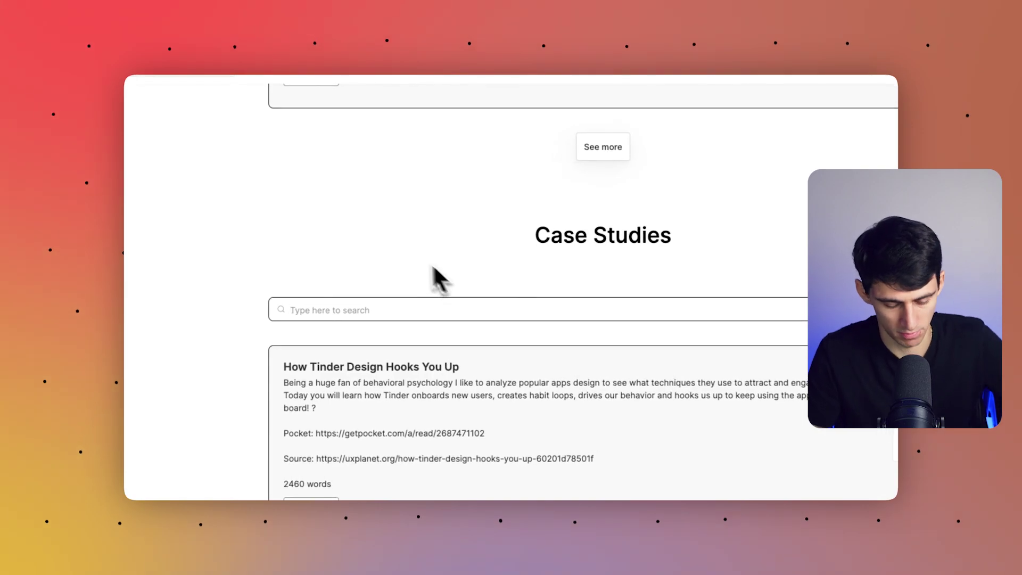
text(tind)
key(BackSpace)
key(BackSpace)
key(BackSpace)
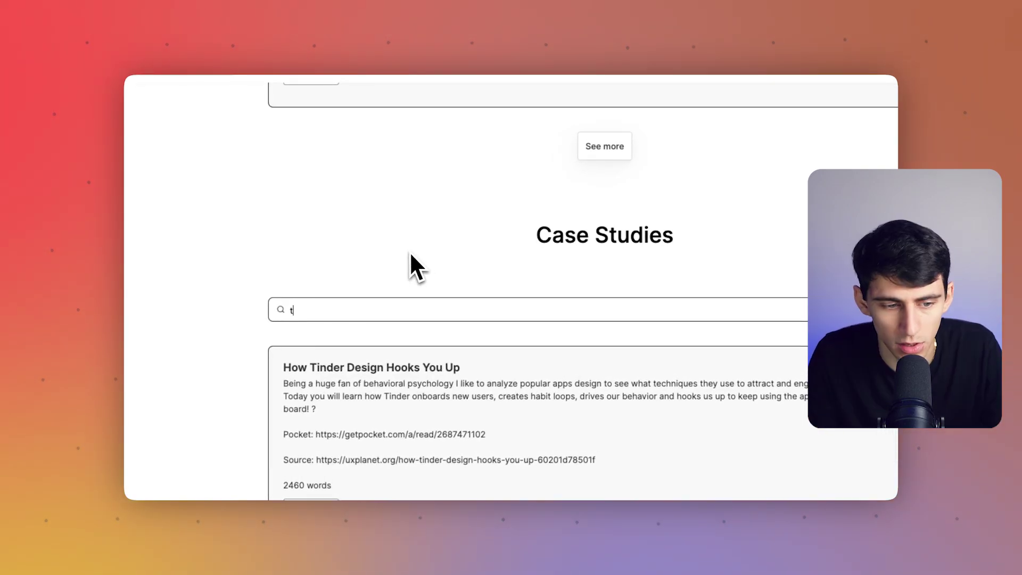
text(inder)
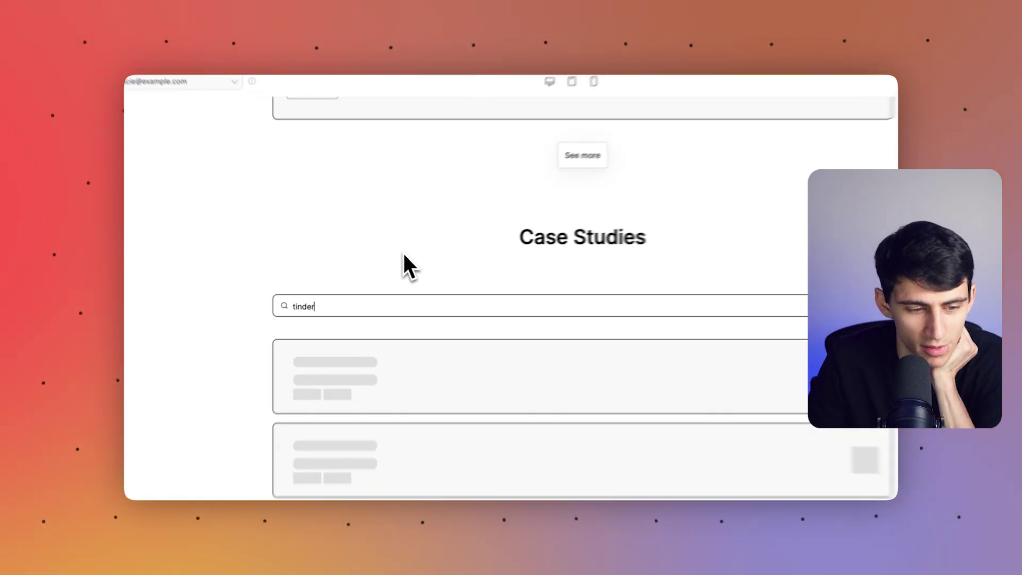
click(319, 330)
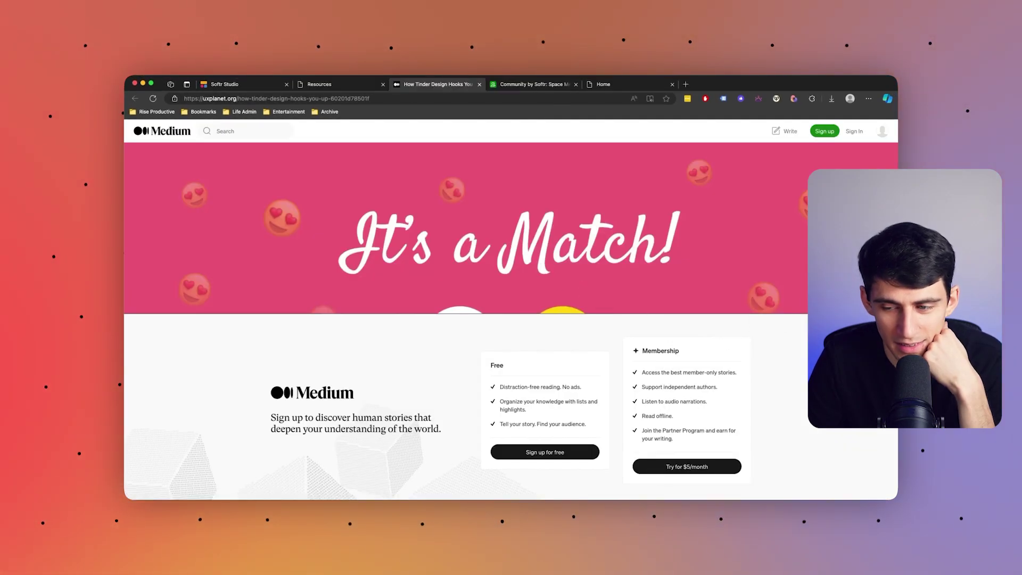
- Browse the Community Perks and open the Airtable perk's deal
scroll(577, 244, down, 15)
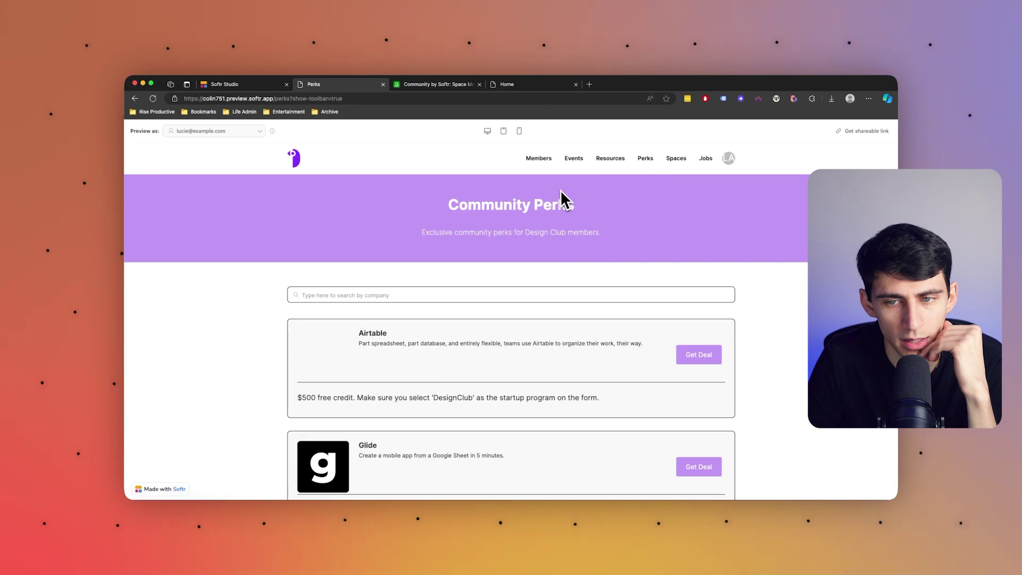
scroll(543, 207, down, 3)
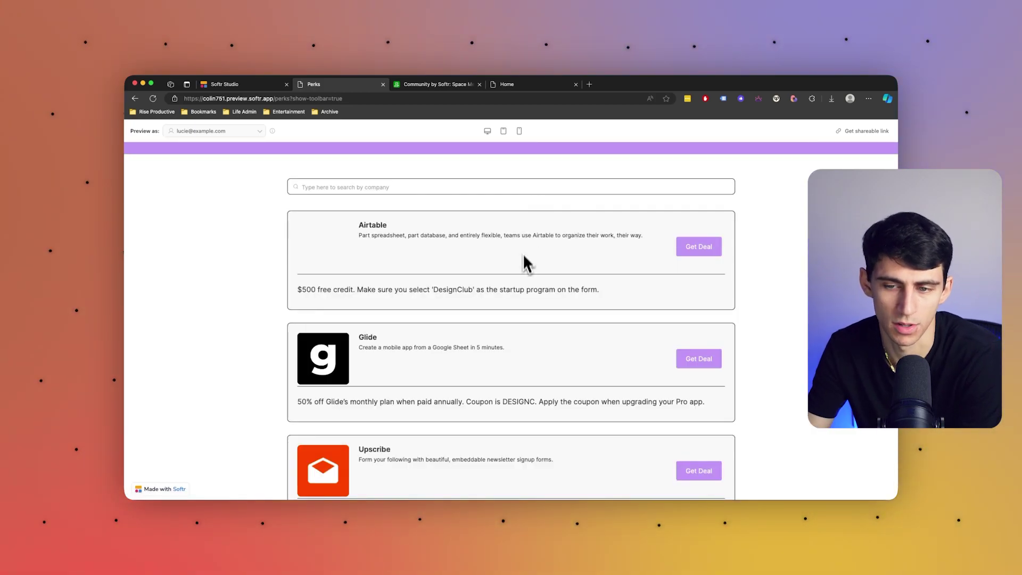
scroll(543, 276, up, 3)
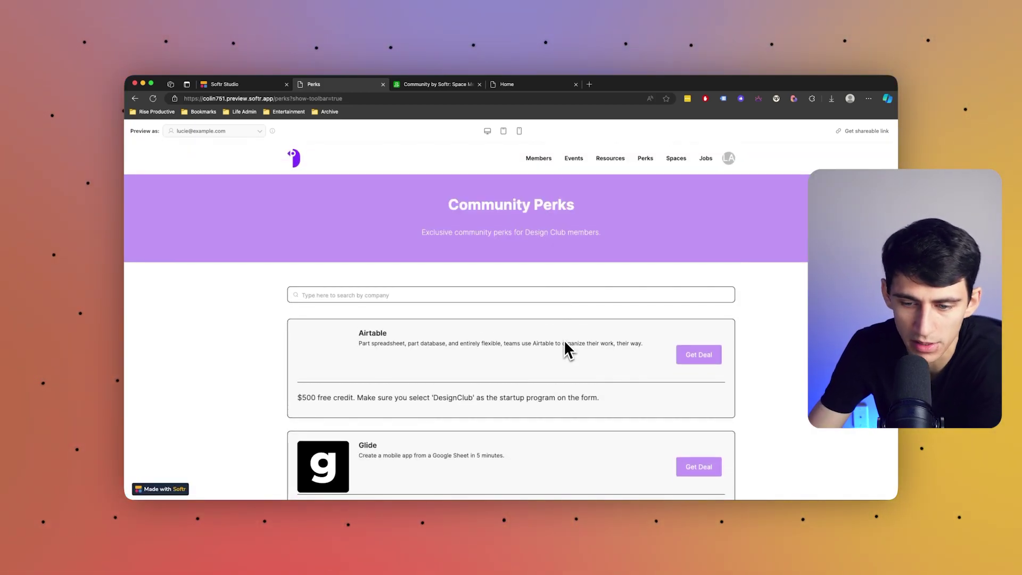
scroll(534, 405, down, 5)
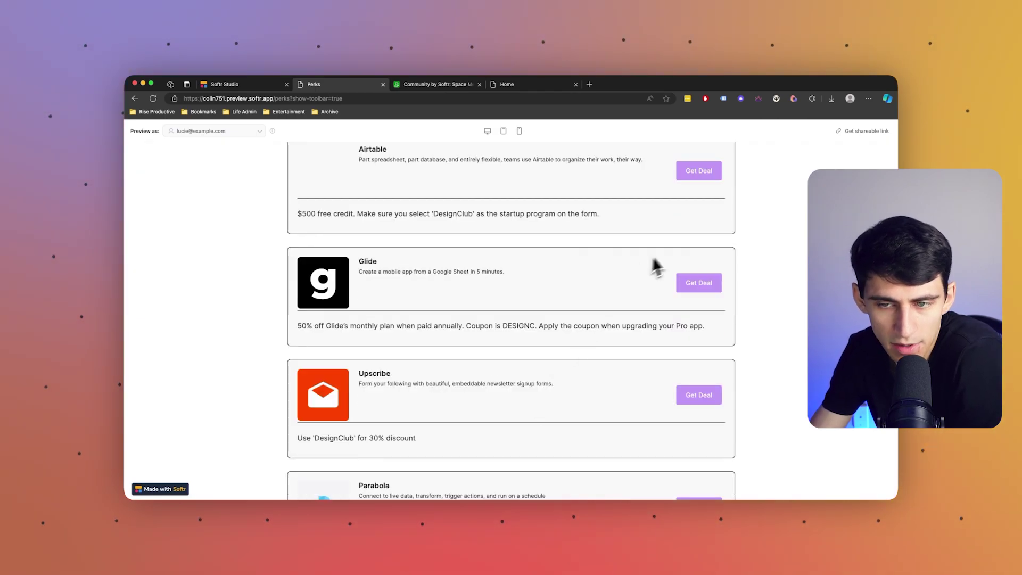
click(701, 174)
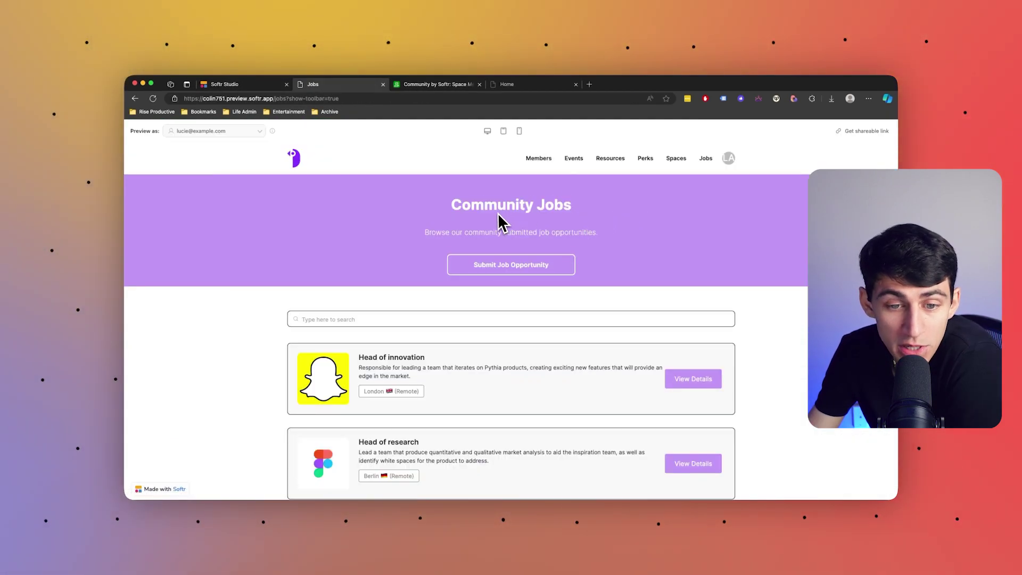
- Open the Submit Job Opportunity form from the Community Jobs page
scroll(497, 213, down, 3)
scroll(497, 215, up, 3)
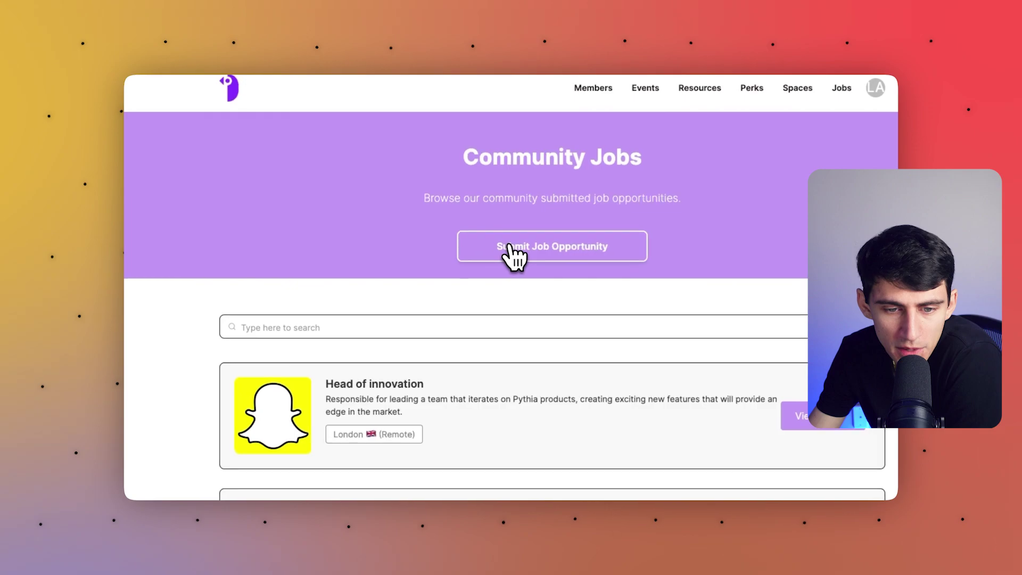
click(510, 246)
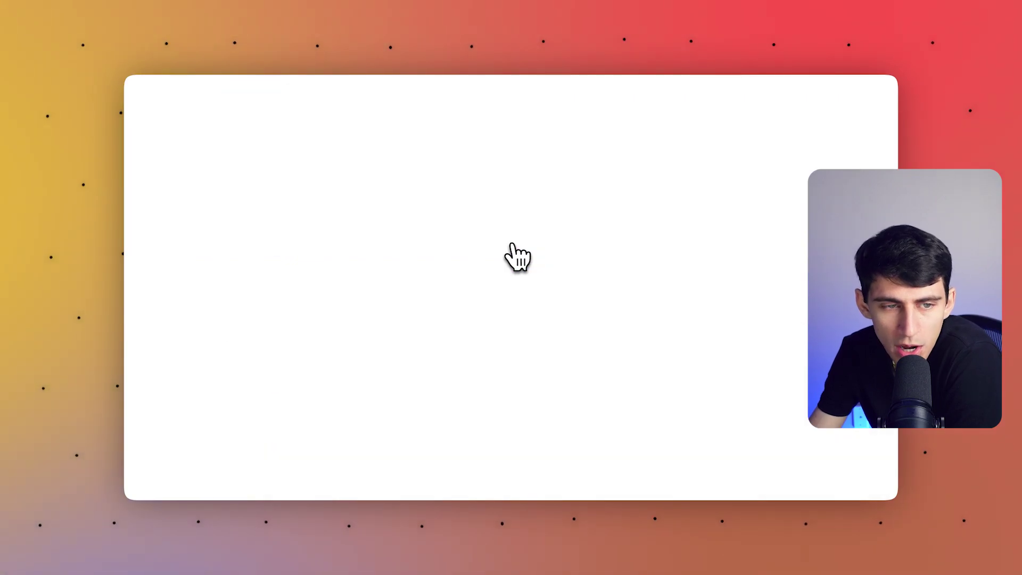
scroll(507, 249, down, 3)
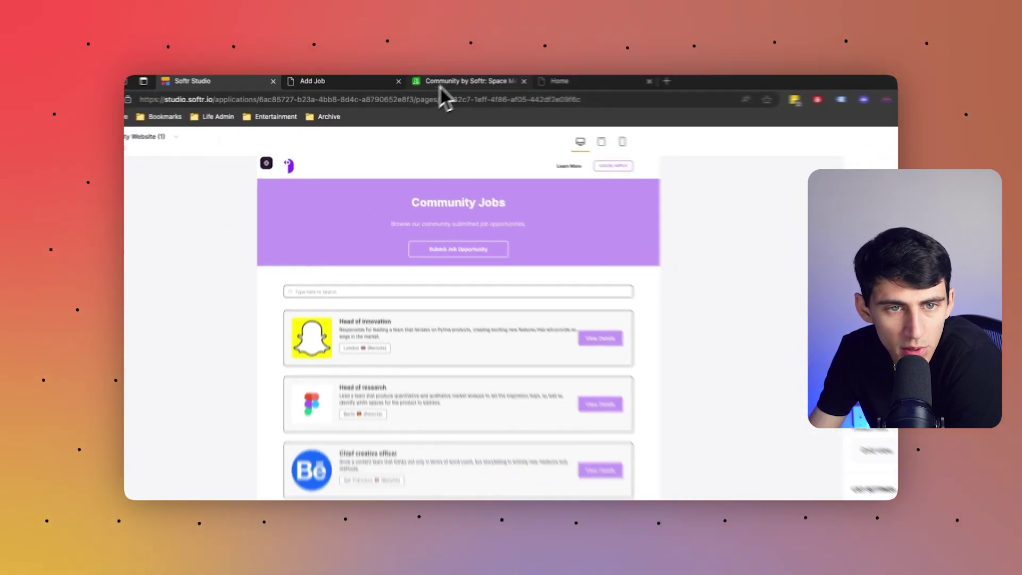
- Check the Job Opportunities table in the Airtable base, then return to the Softr editor
click(439, 85)
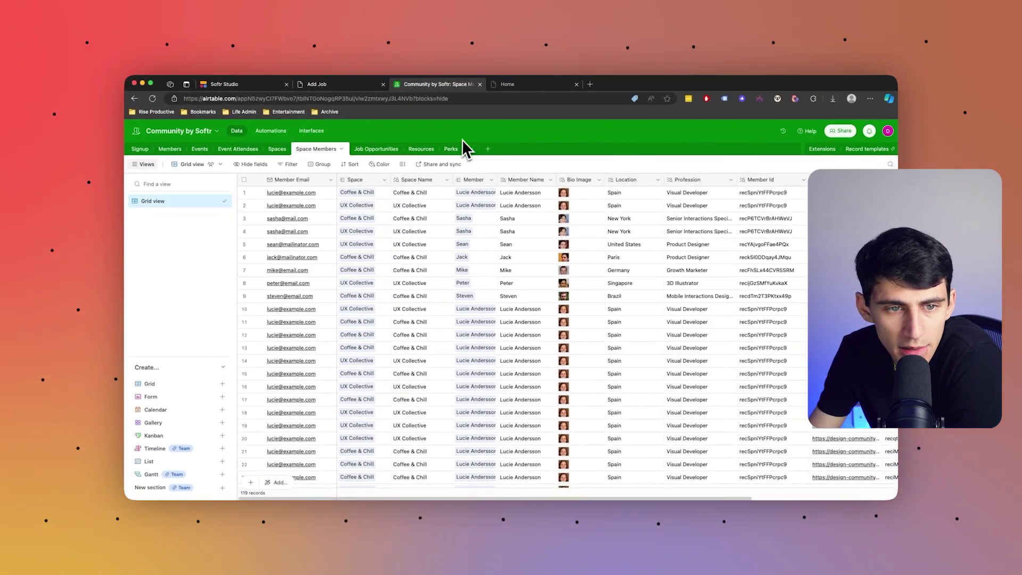
click(373, 151)
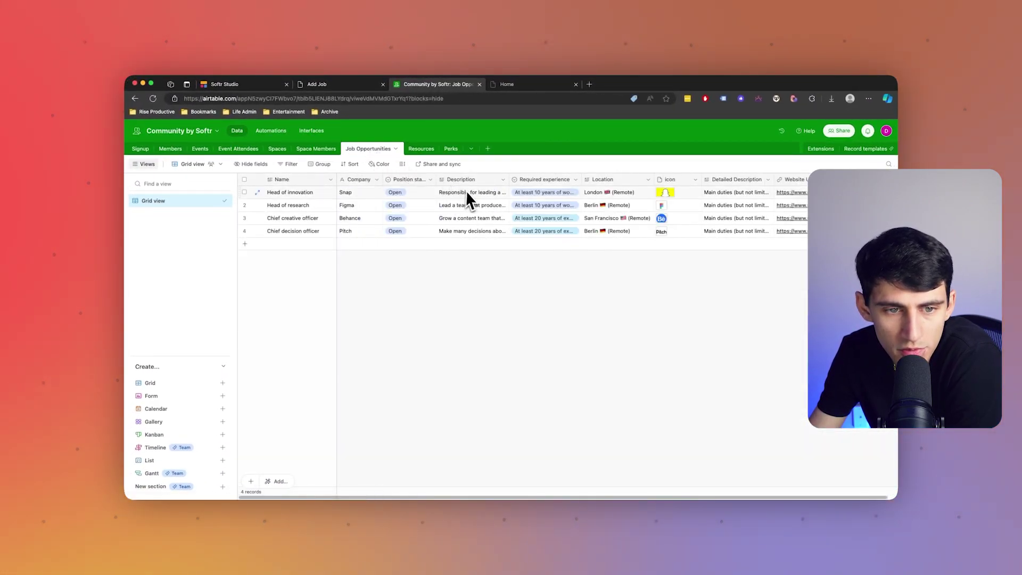
click(358, 88)
- Add a conditional filter to the jobs list: Position status is Open
click(261, 90)
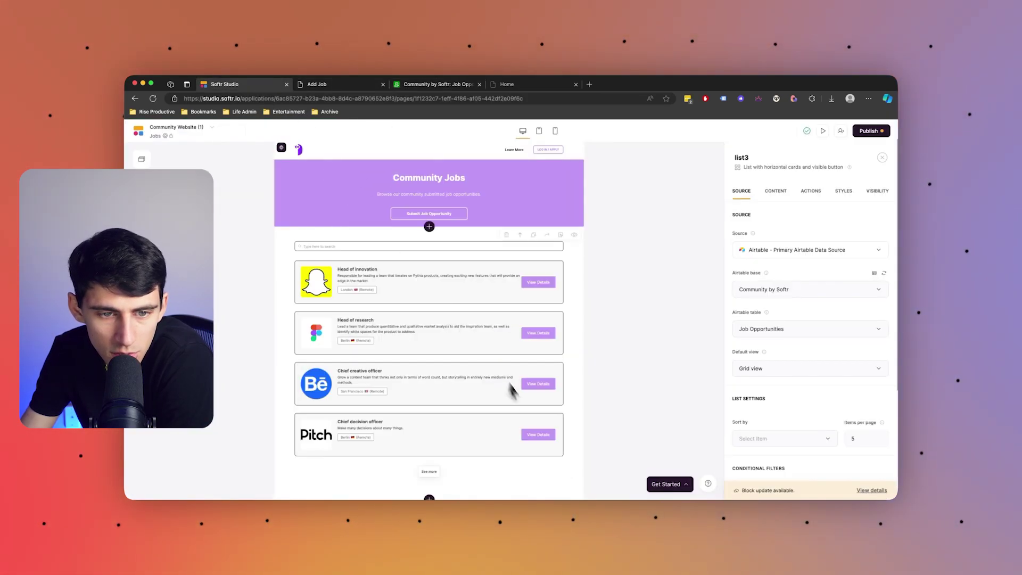
scroll(799, 463, down, 3)
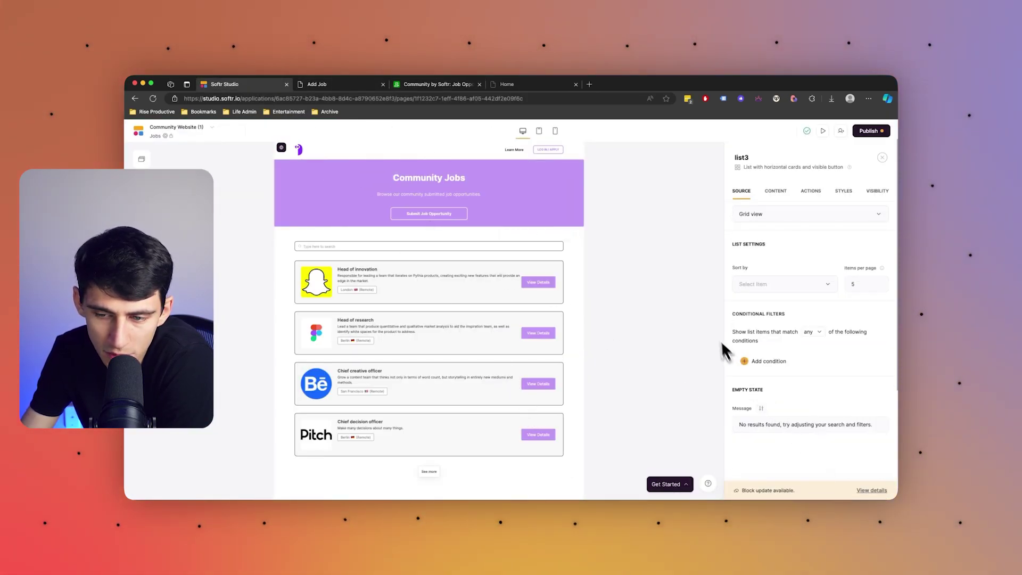
click(768, 360)
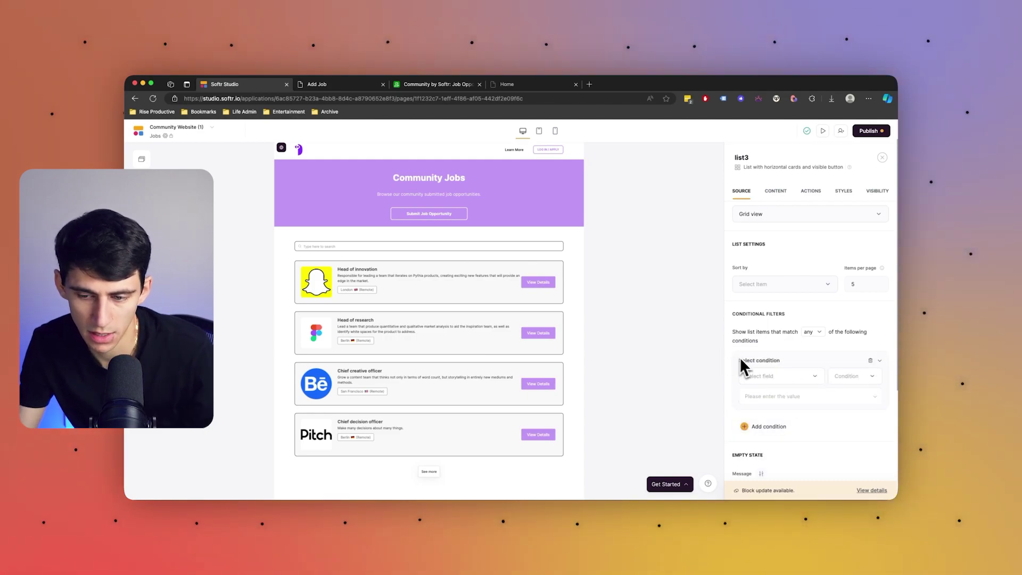
click(756, 375)
click(766, 354)
click(851, 376)
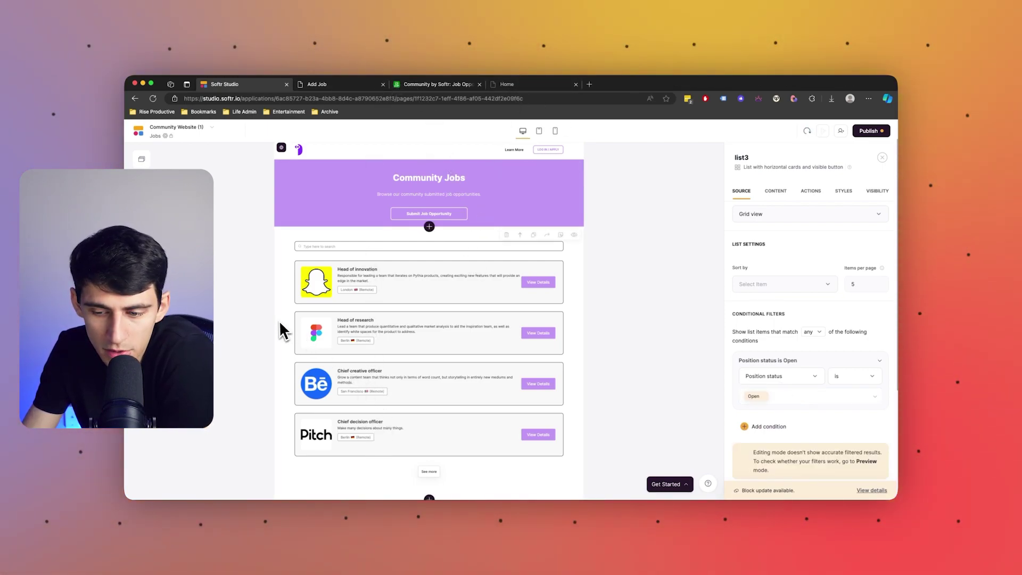
- Publish the app and preview the Jobs page as a member, now showing 'No results found'
click(868, 131)
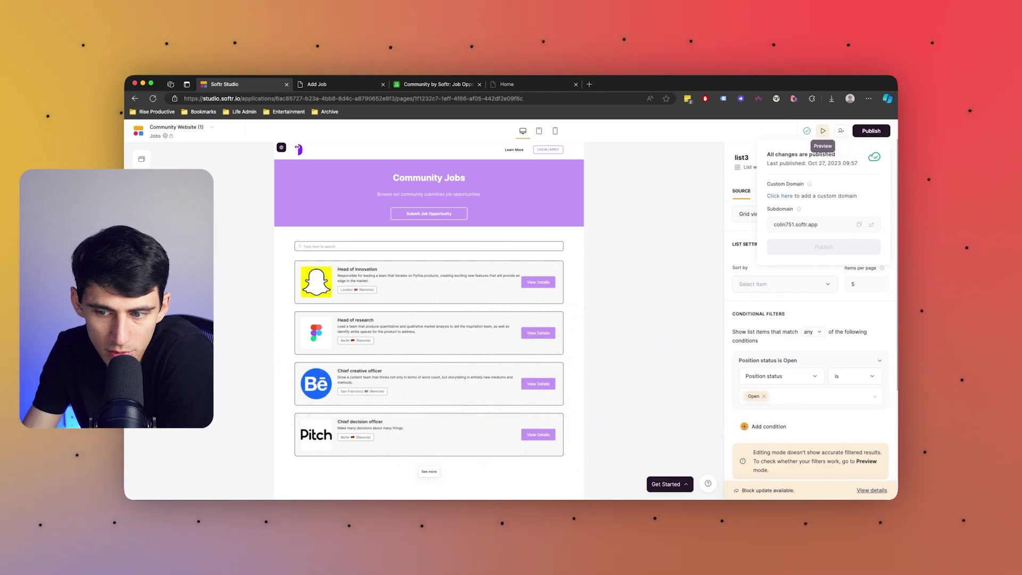
click(826, 133)
click(827, 133)
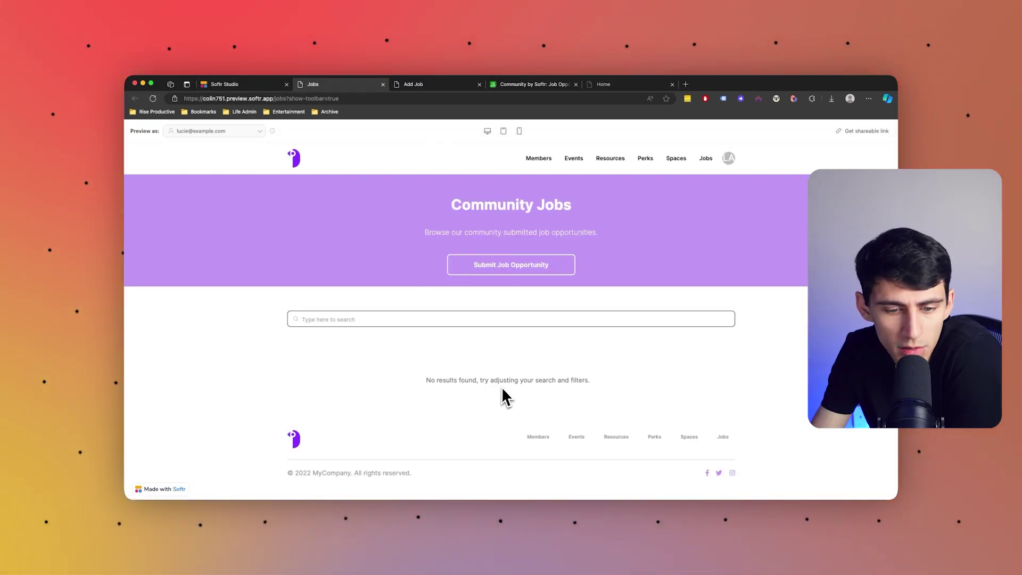
key(ctrl+shift+Tab)
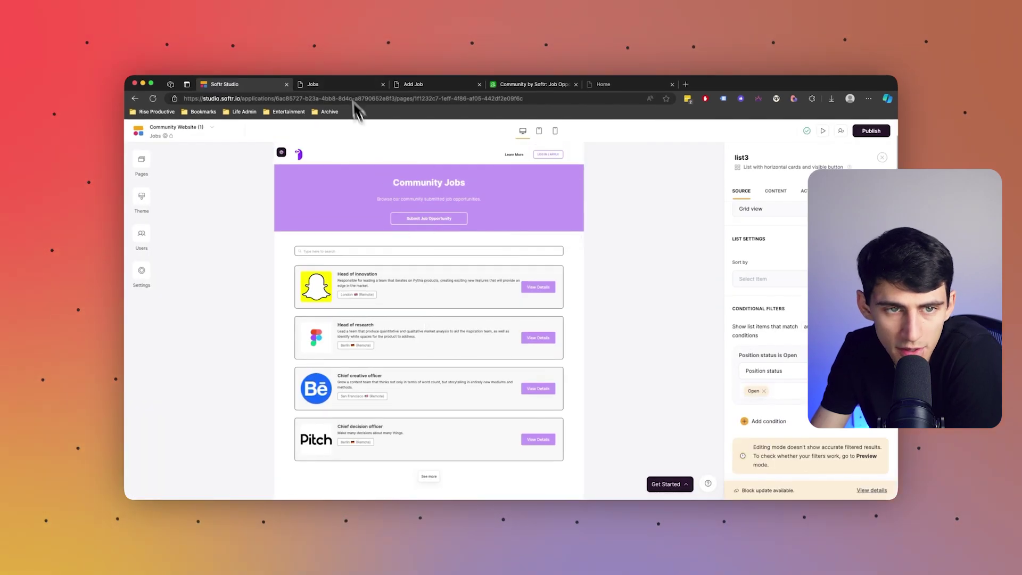
click(337, 85)
- Review Account Settings' My Information and Change password forms from the avatar menu, then go to Members
click(727, 161)
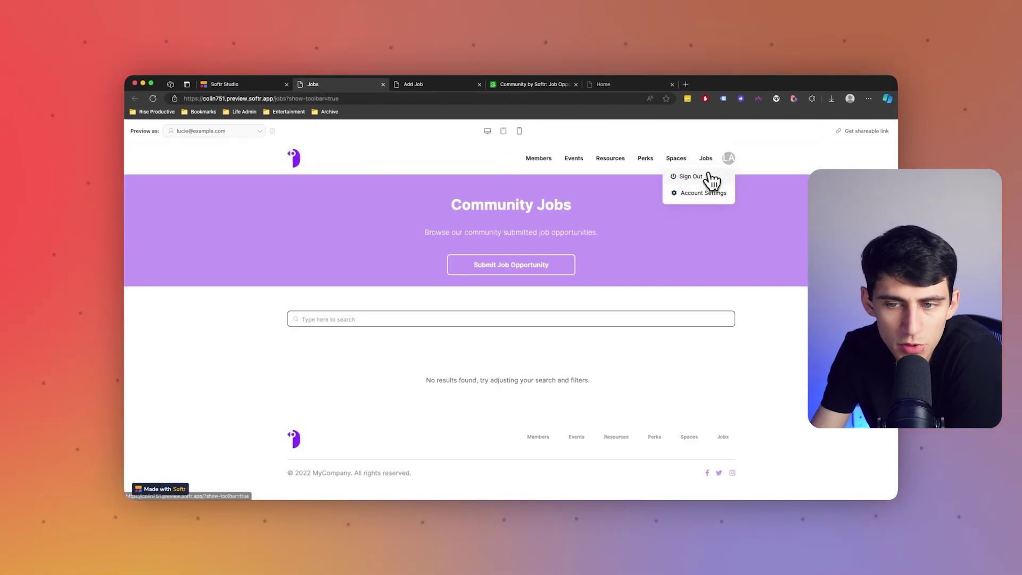
click(702, 194)
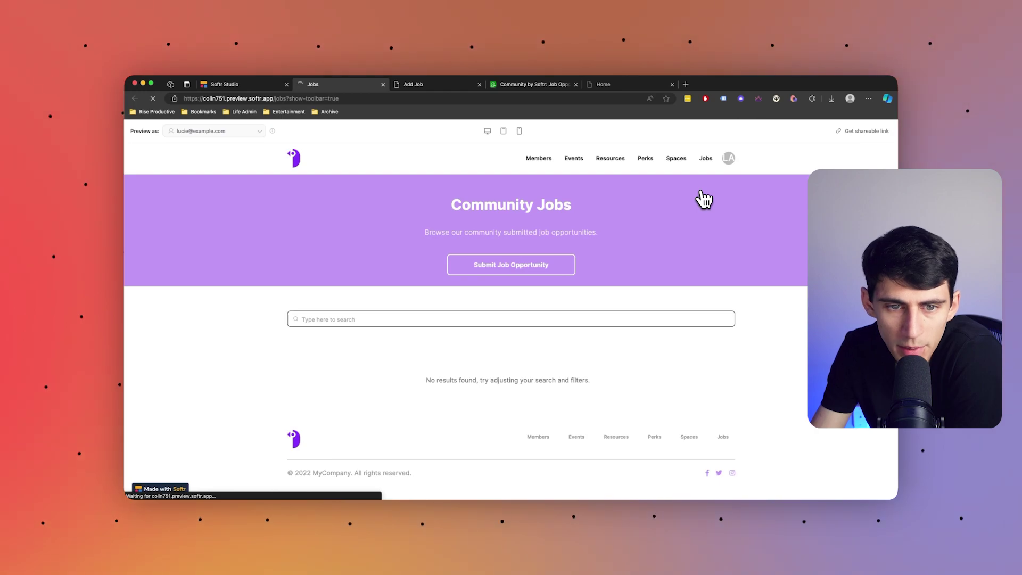
scroll(557, 228, down, 3)
scroll(557, 233, up, 3)
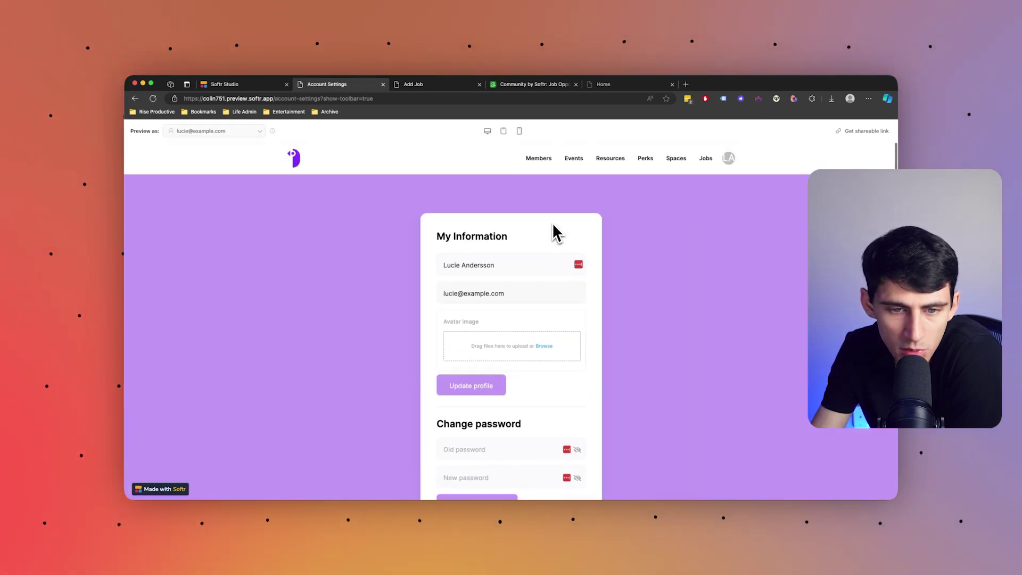
scroll(473, 295, down, 5)
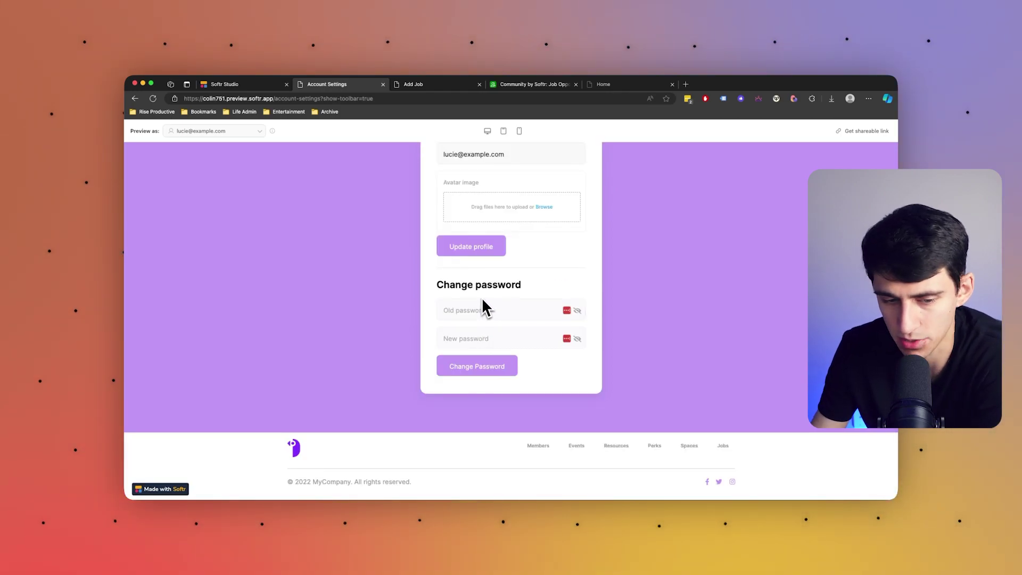
scroll(482, 303, up, 3)
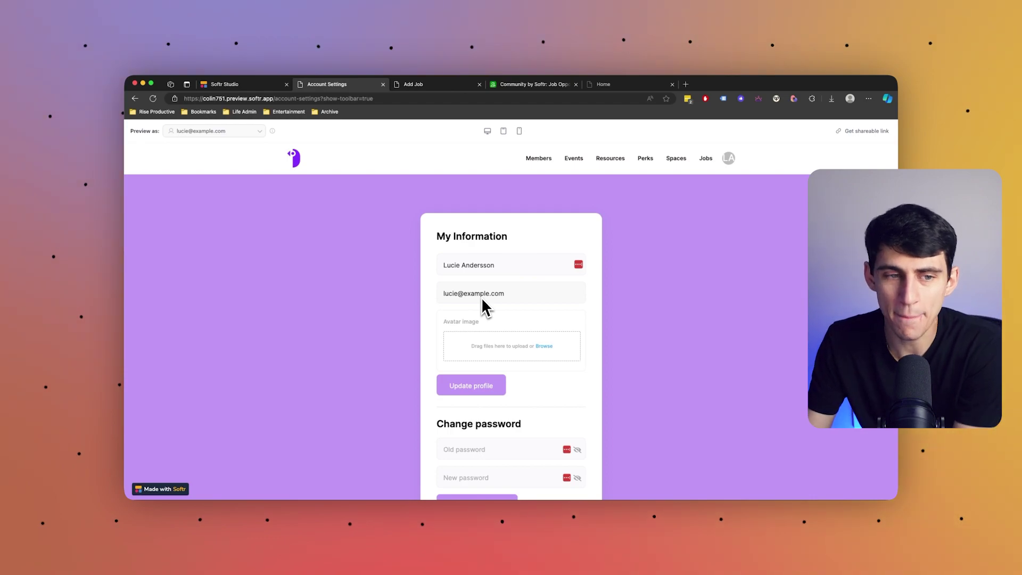
click(541, 159)
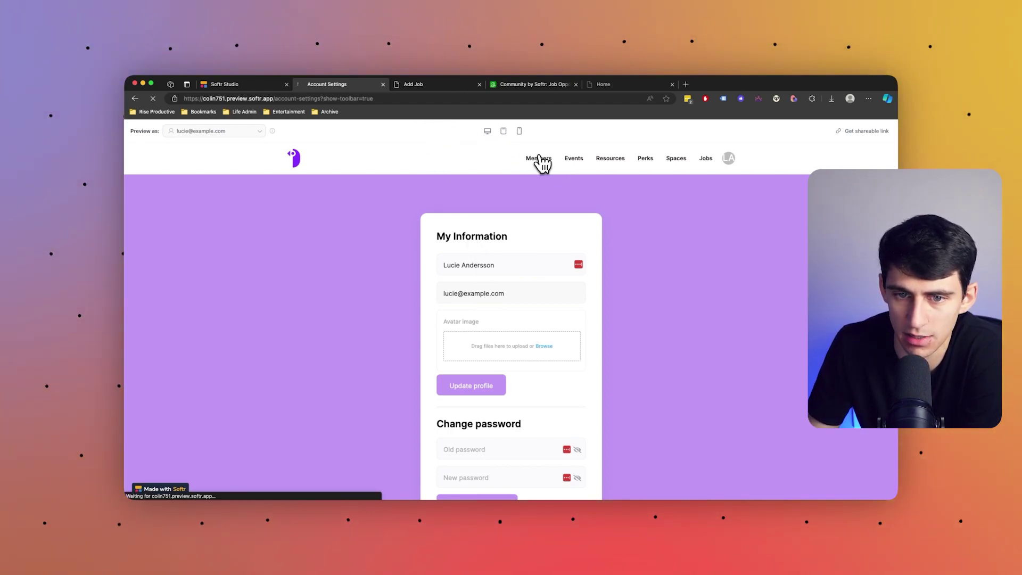